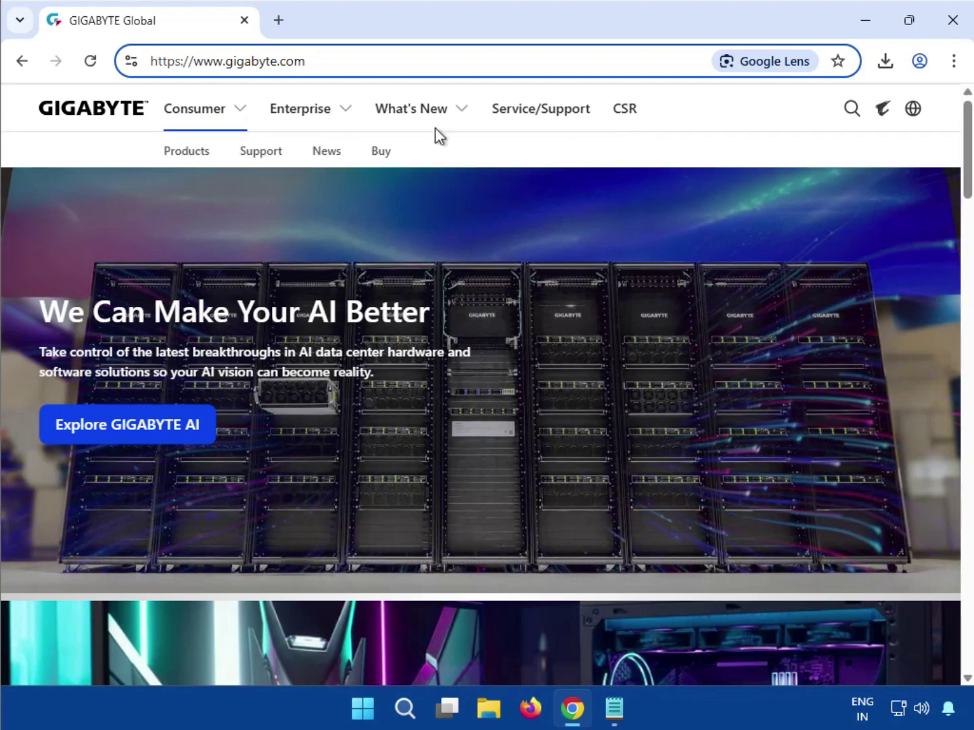
- Search the site for B860M EAGLE WIFI6, limit the results to products, and open the B860M EAGLE WIFI6 product page
click(851, 112)
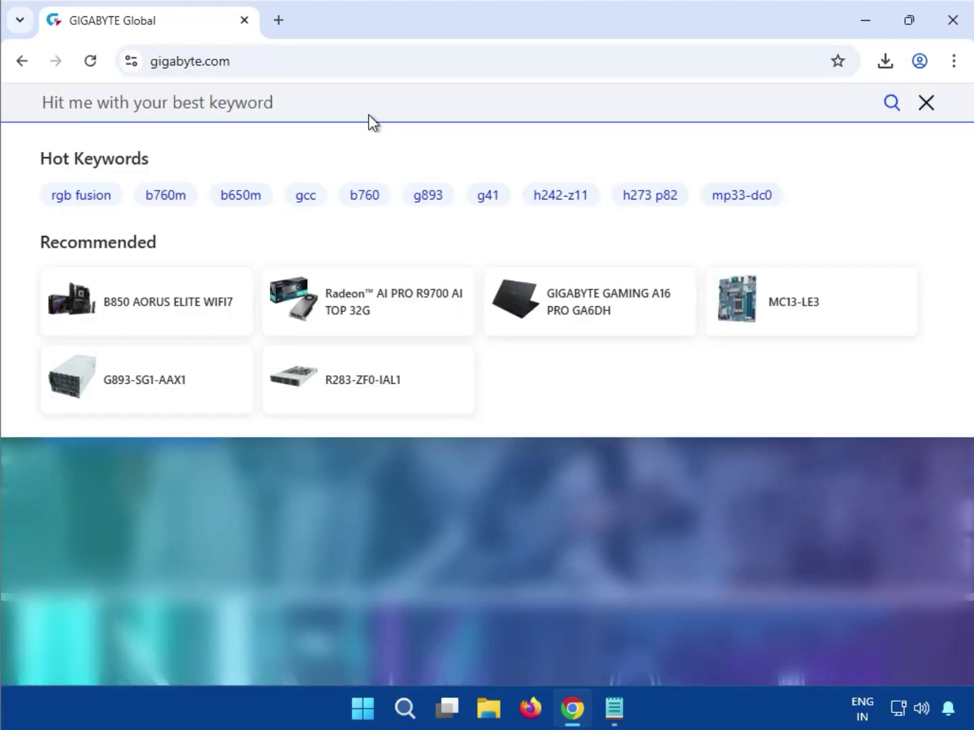
text(B860M EAGLE WIFI6)
key(Return)
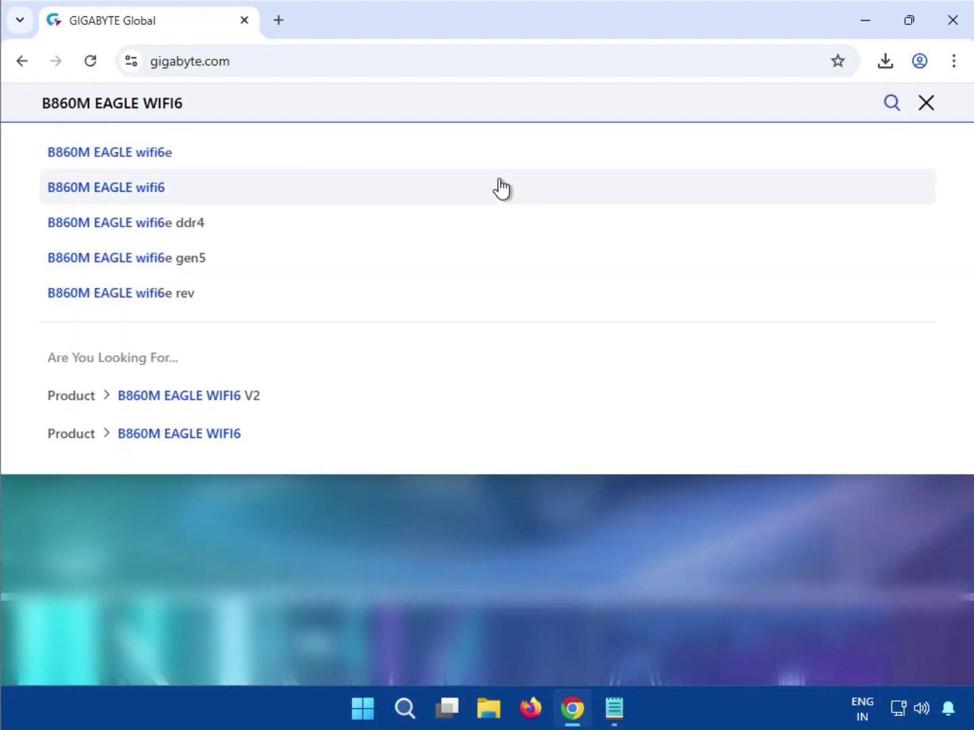
click(500, 184)
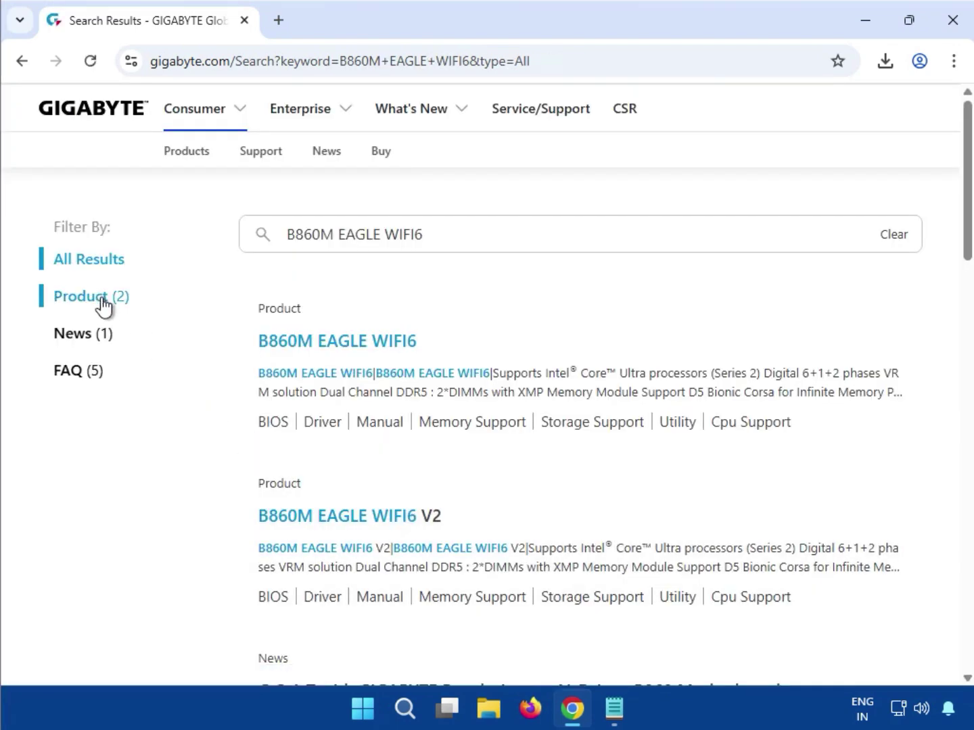
click(103, 304)
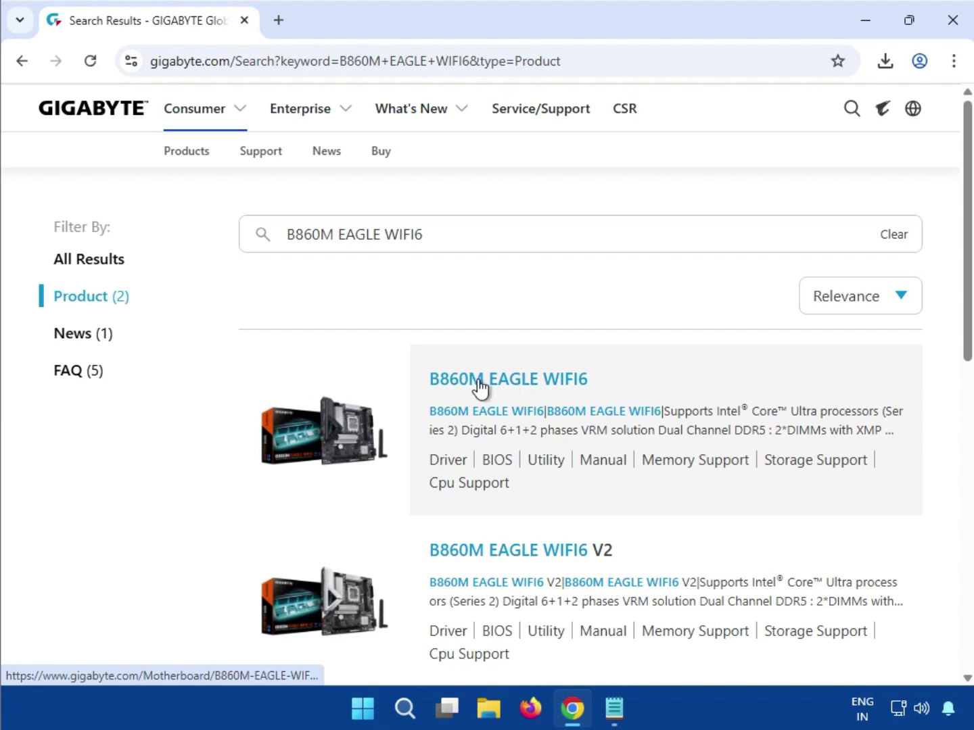
click(502, 382)
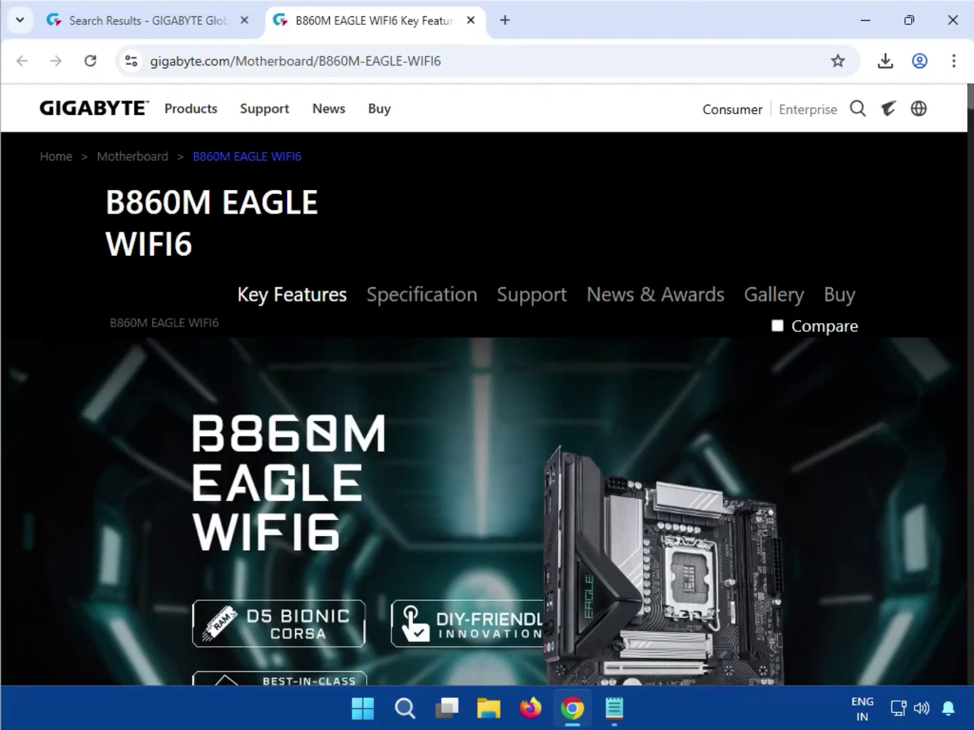
- Open the motherboard's support downloads and filter the drivers to Windows 11 64bit
click(531, 298)
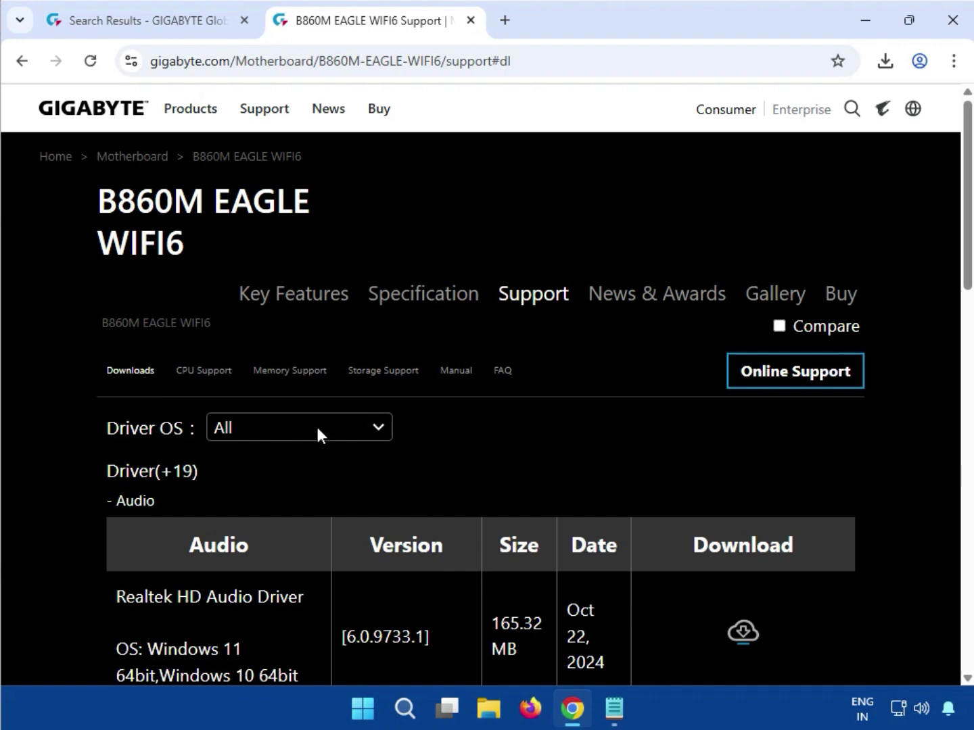
click(318, 429)
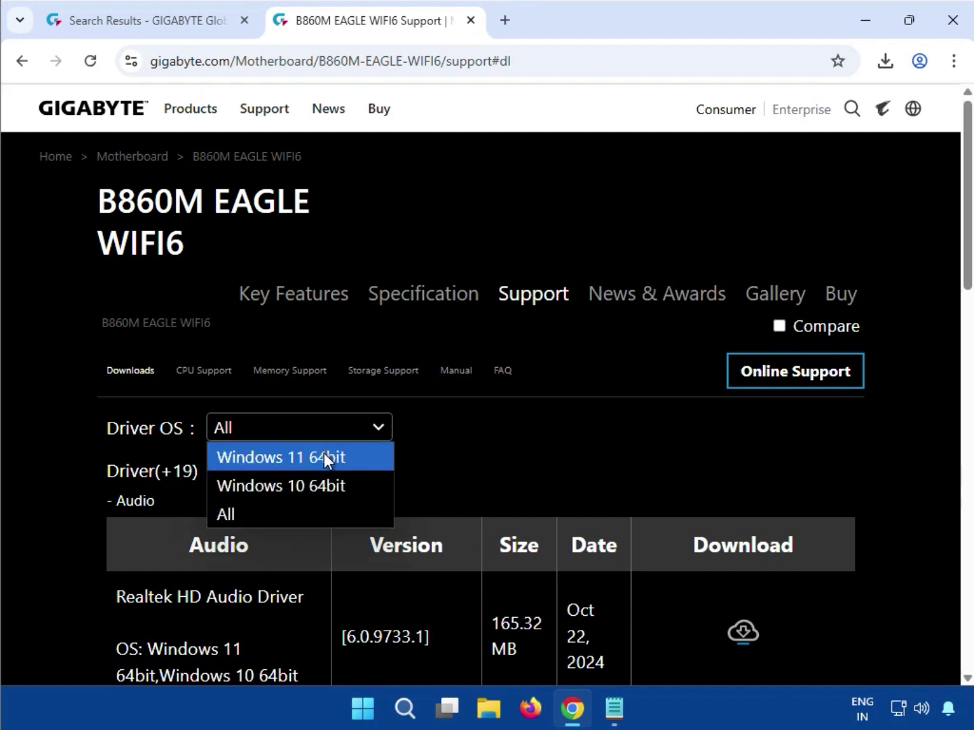
click(324, 457)
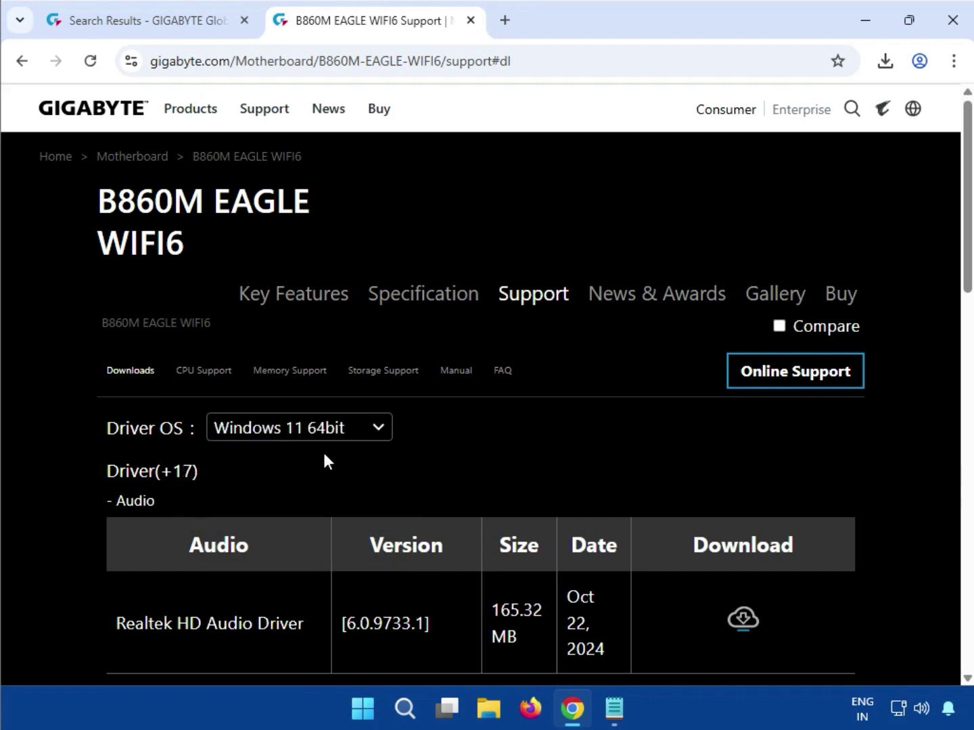
- Download the Realtek HD Audio Driver, version 6.0.9733.1
scroll(561, 467, down, 5)
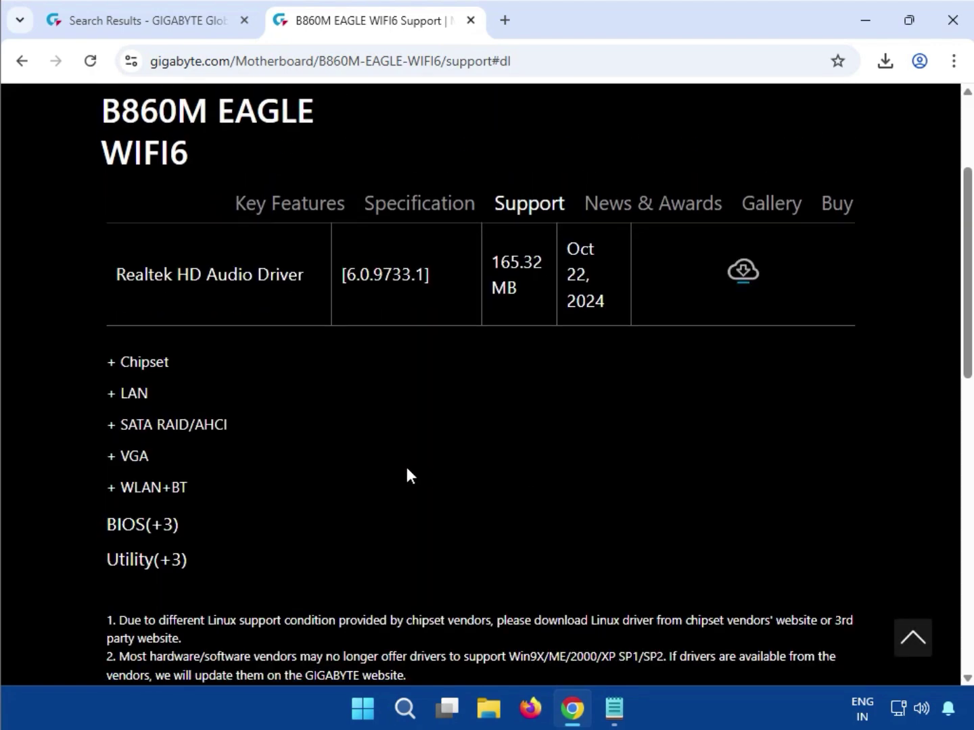
drag(212, 376, 281, 376)
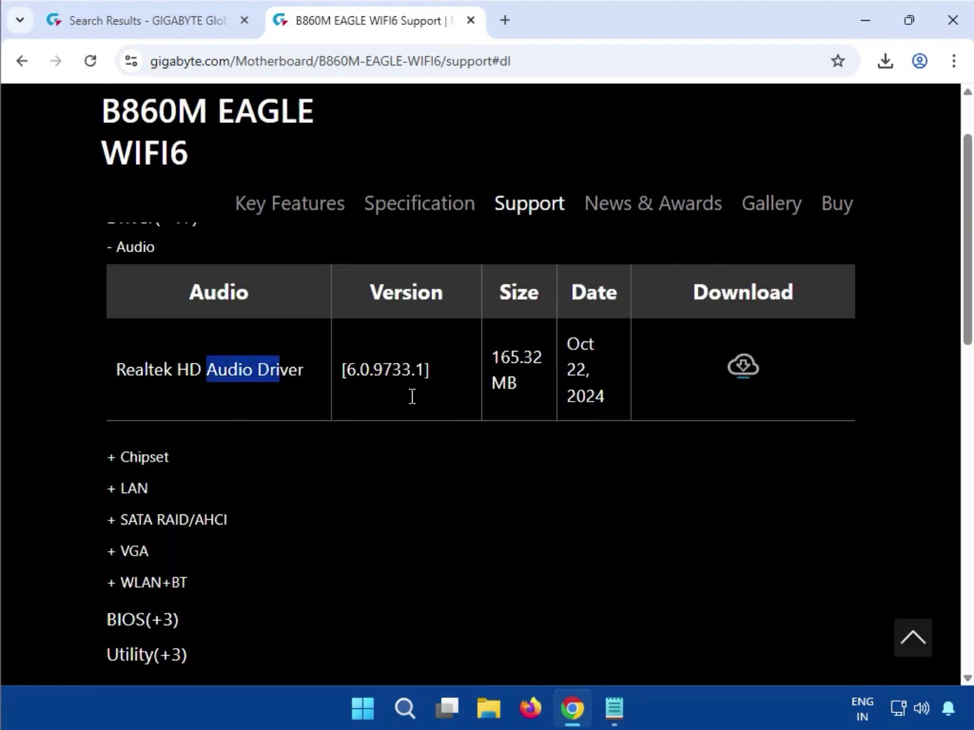
click(743, 369)
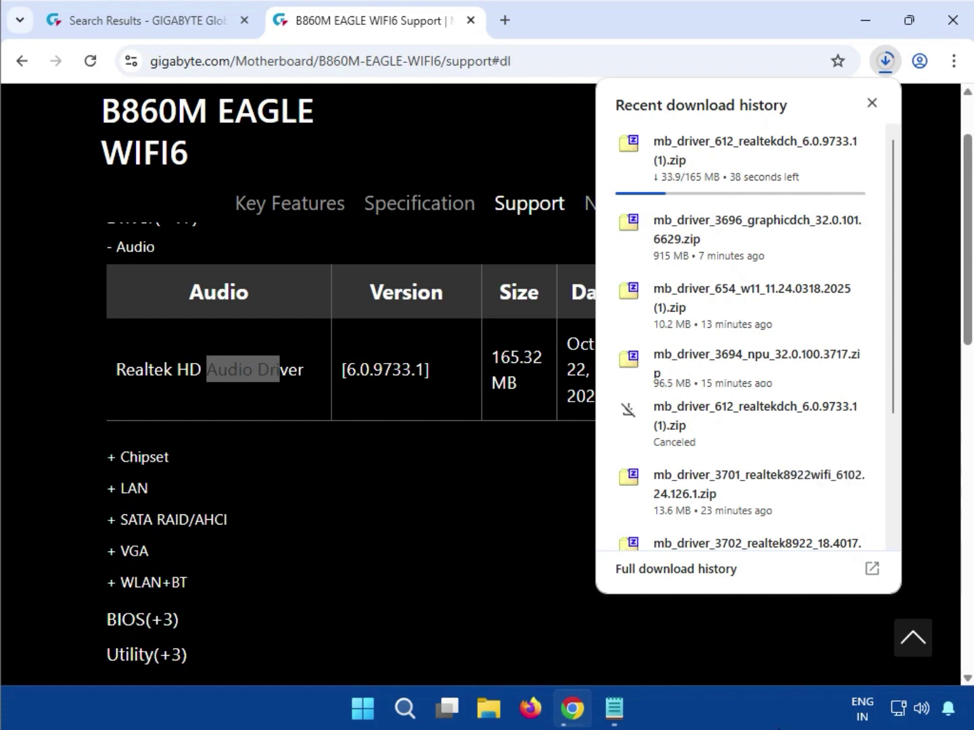
- Open the earlier downloaded mb_driver_612_realtekdch_6.0.9733.1.zip, run the installer inside it, and allow it to make changes
scroll(744, 337, down, 3)
mouse_move(679, 525)
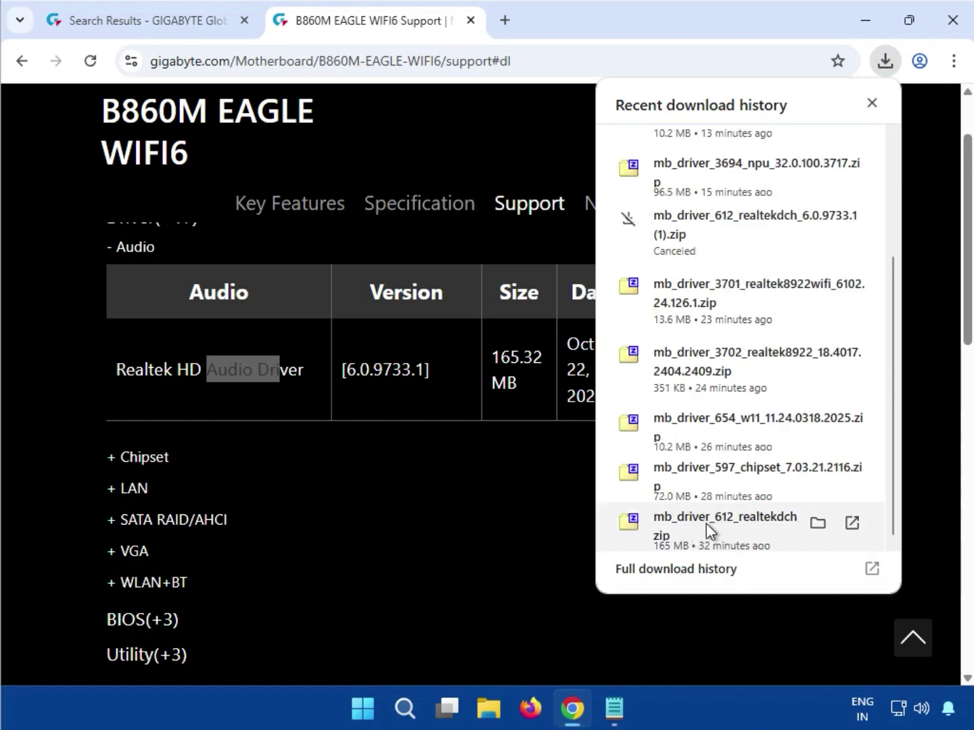
click(706, 523)
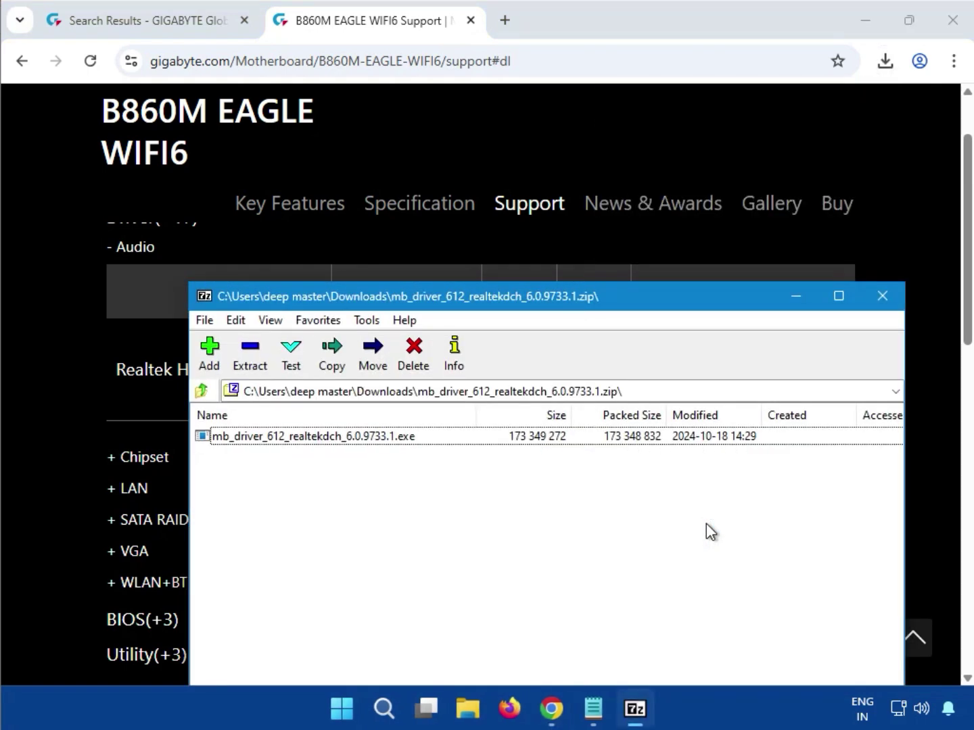
double_click(362, 441)
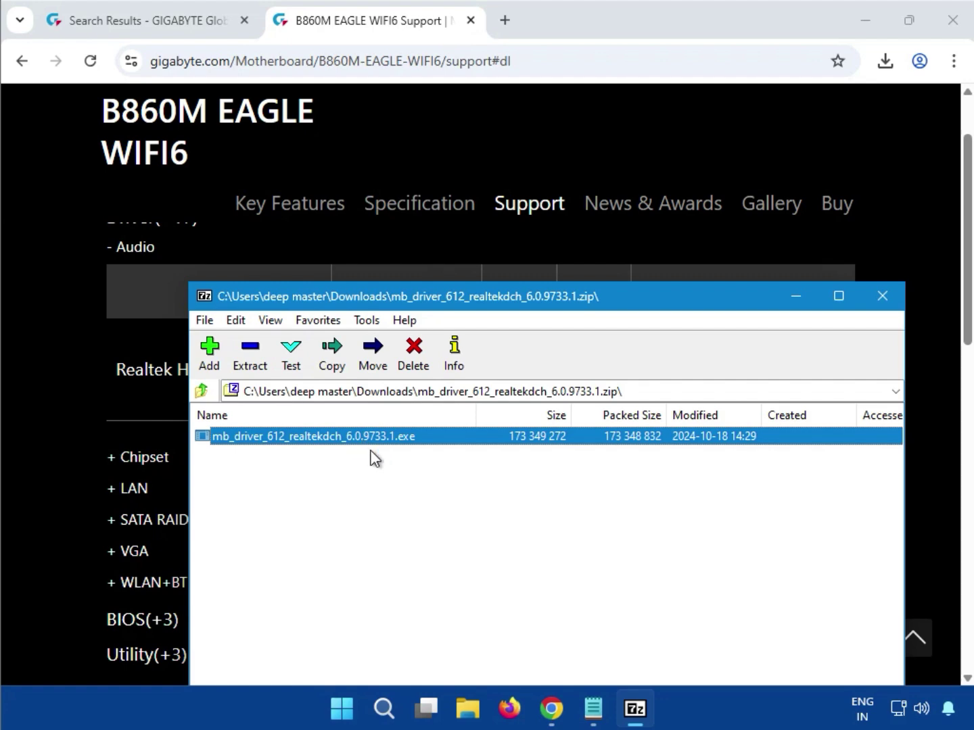
double_click(370, 450)
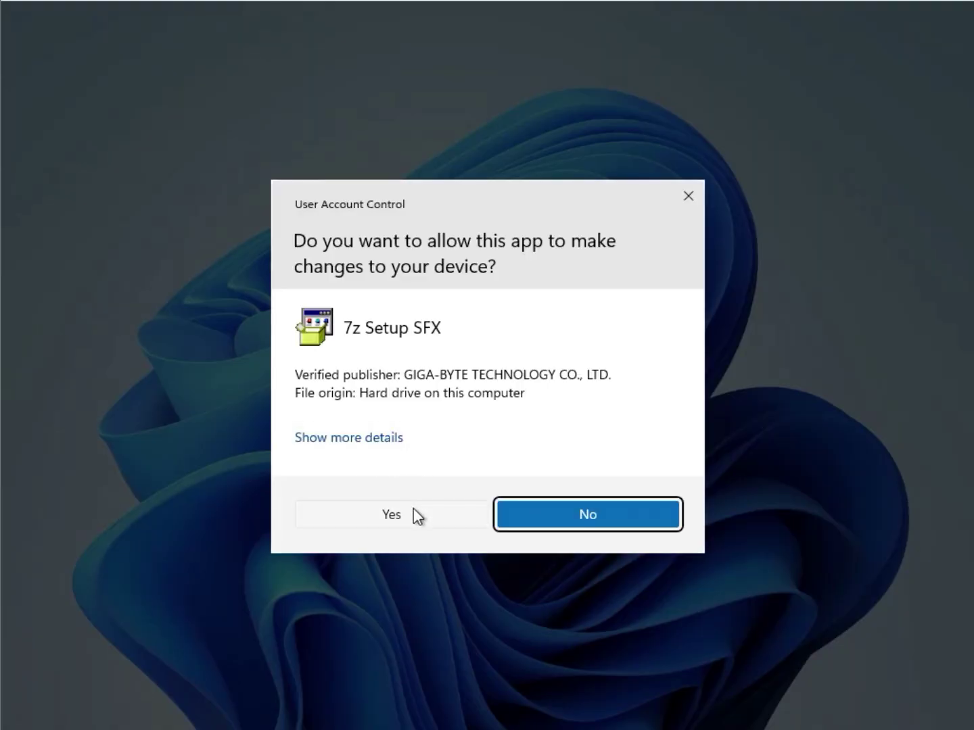
click(414, 515)
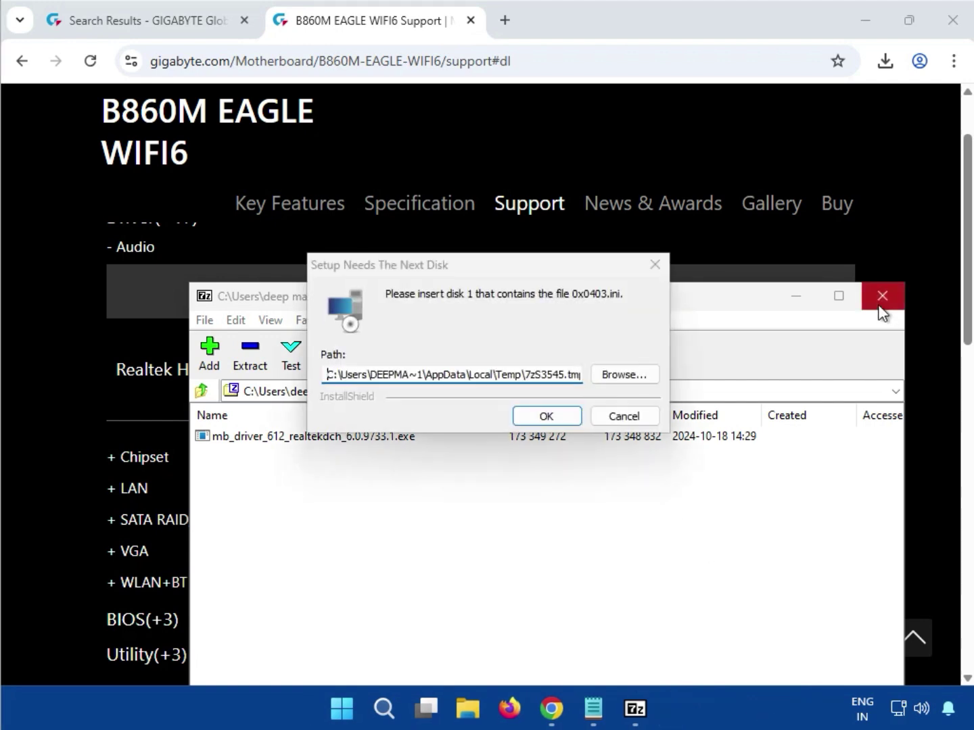
- Accept the offered path in the Setup Needs The Next Disk dialog and close the audio driver archive
click(559, 420)
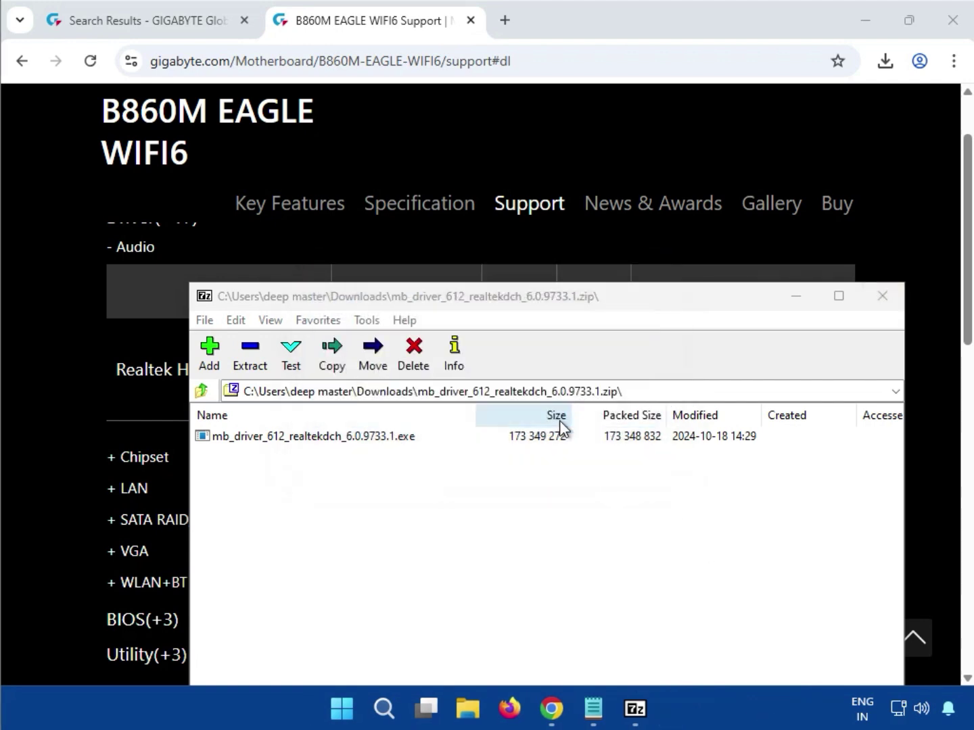
click(885, 297)
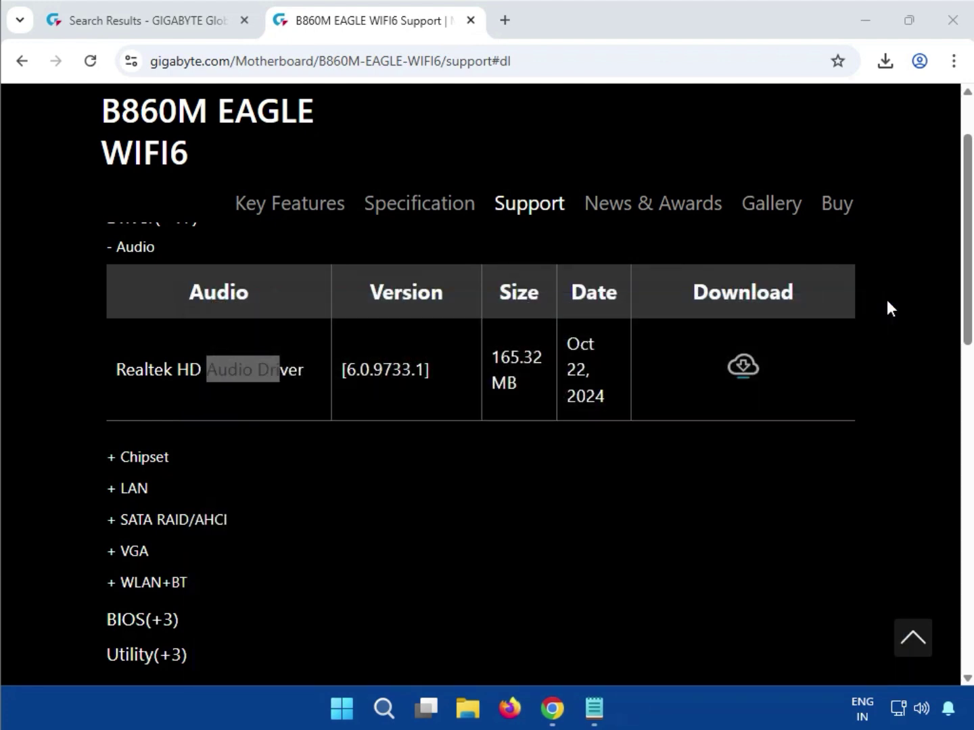
click(889, 382)
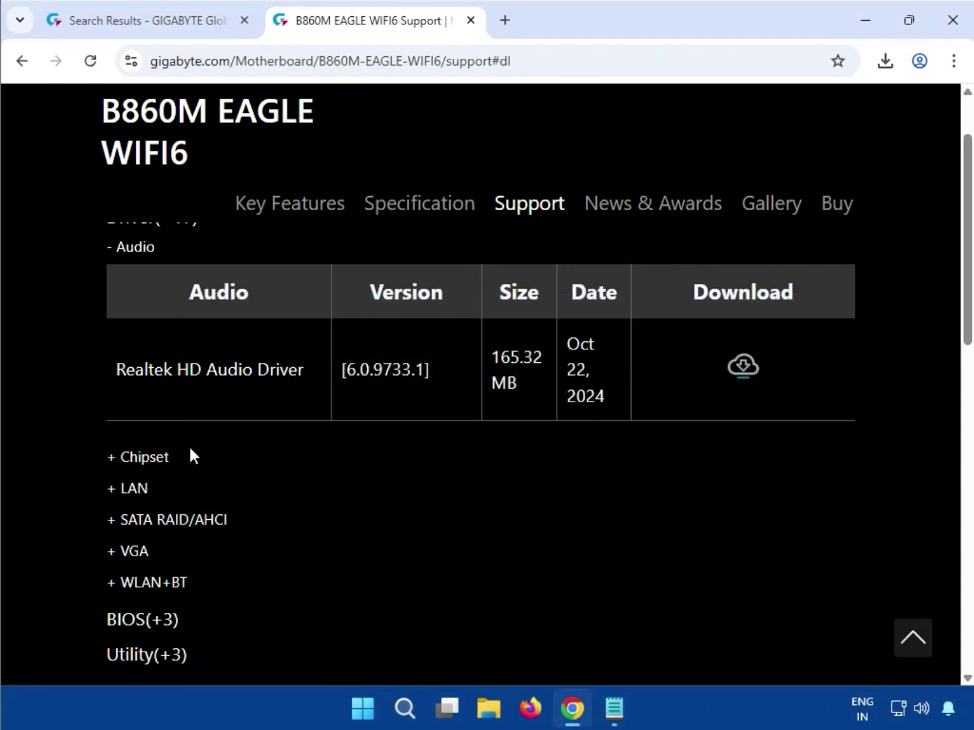
- Expand the Chipset drivers and download the Intel NPU (Neural Processing Unit) Driver, version 32.0.100.3717
drag(177, 457, 119, 459)
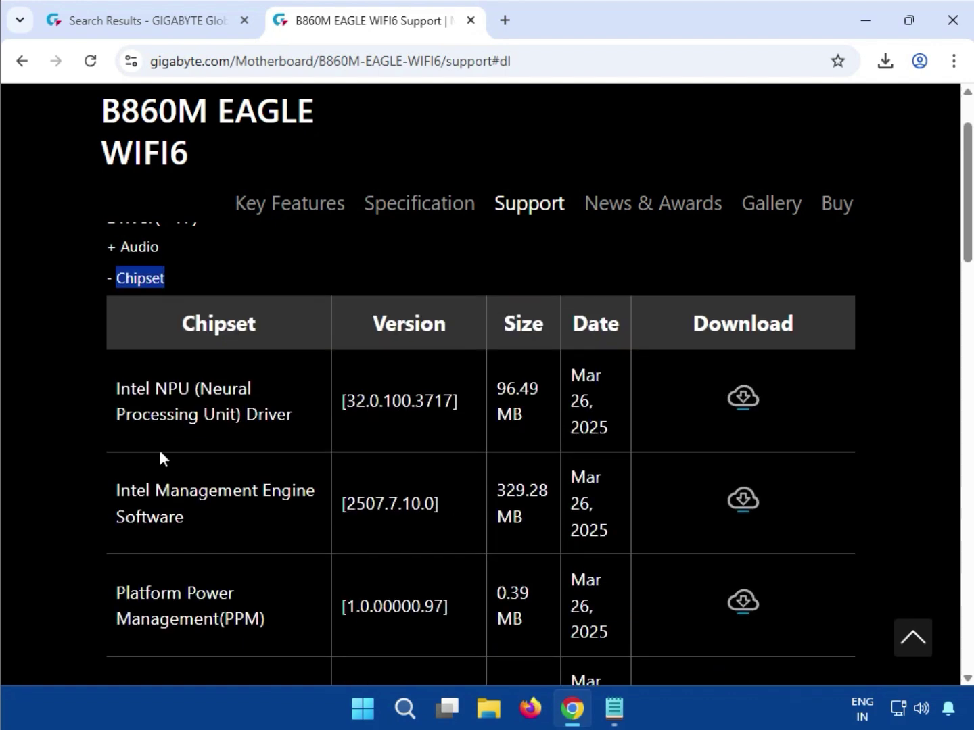
mouse_move(115, 392)
mouse_down()
mouse_move(294, 411)
mouse_move(122, 393)
mouse_up()
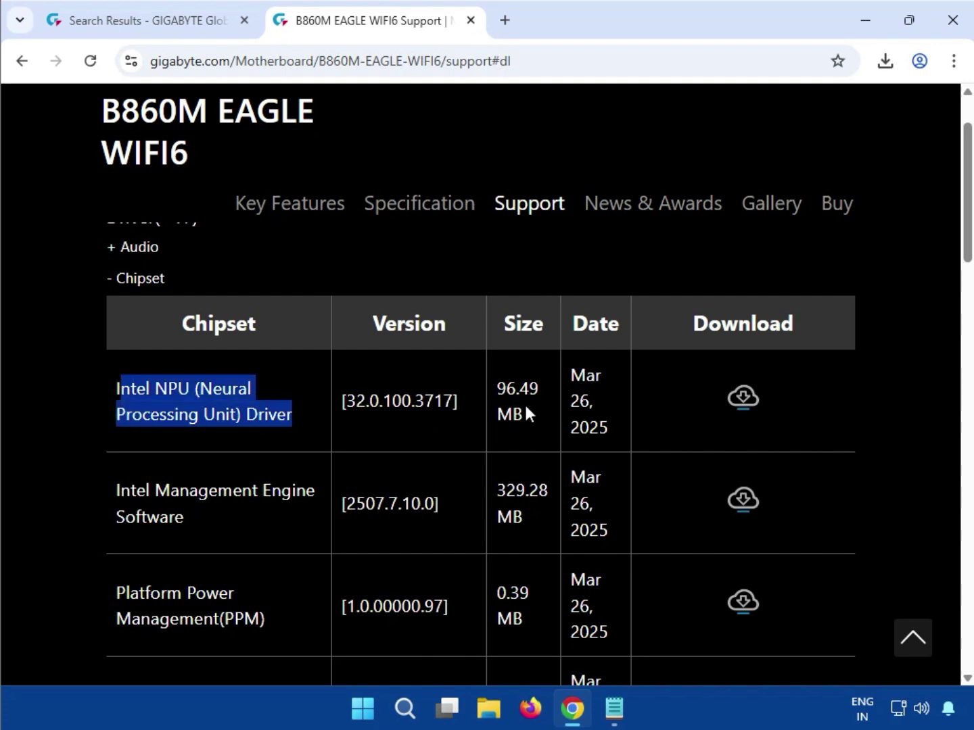
drag(574, 374, 700, 418)
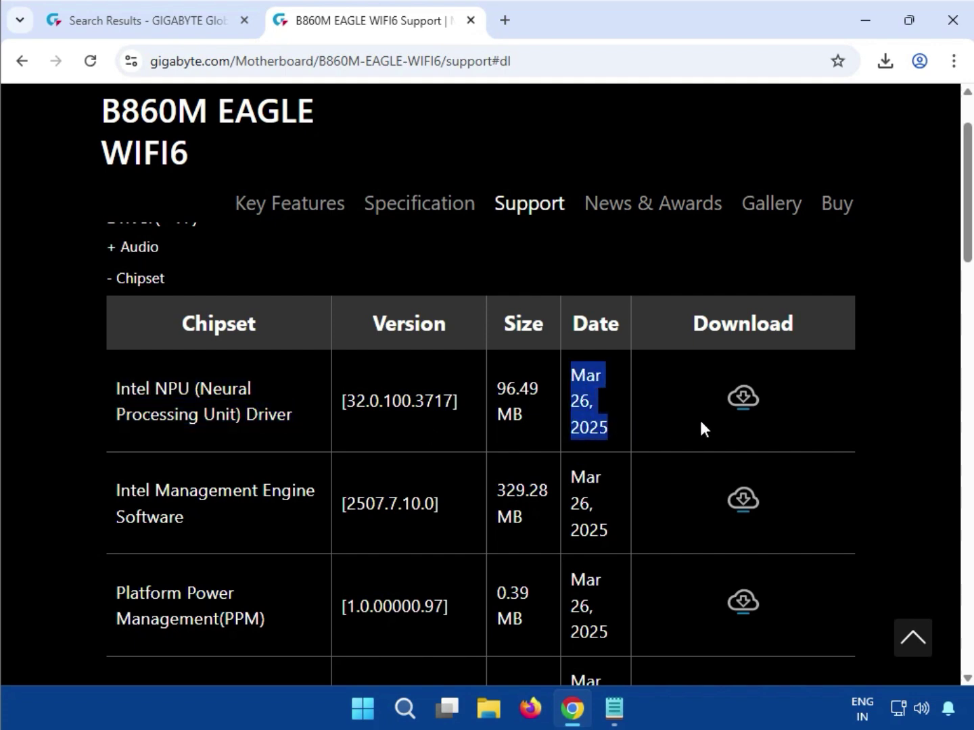
click(744, 398)
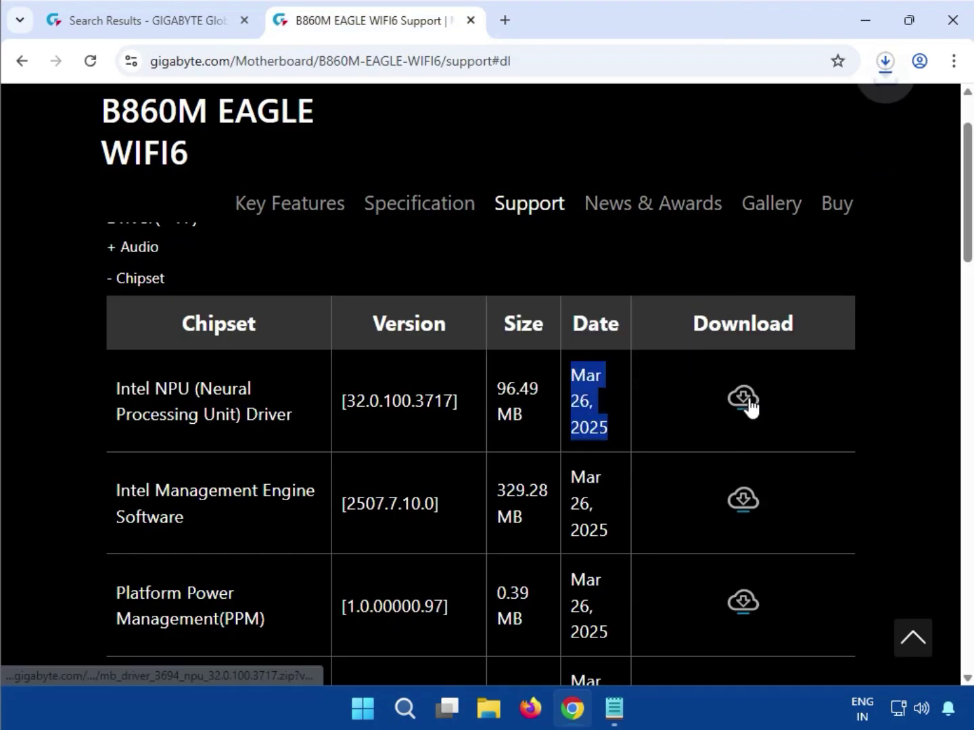
click(919, 407)
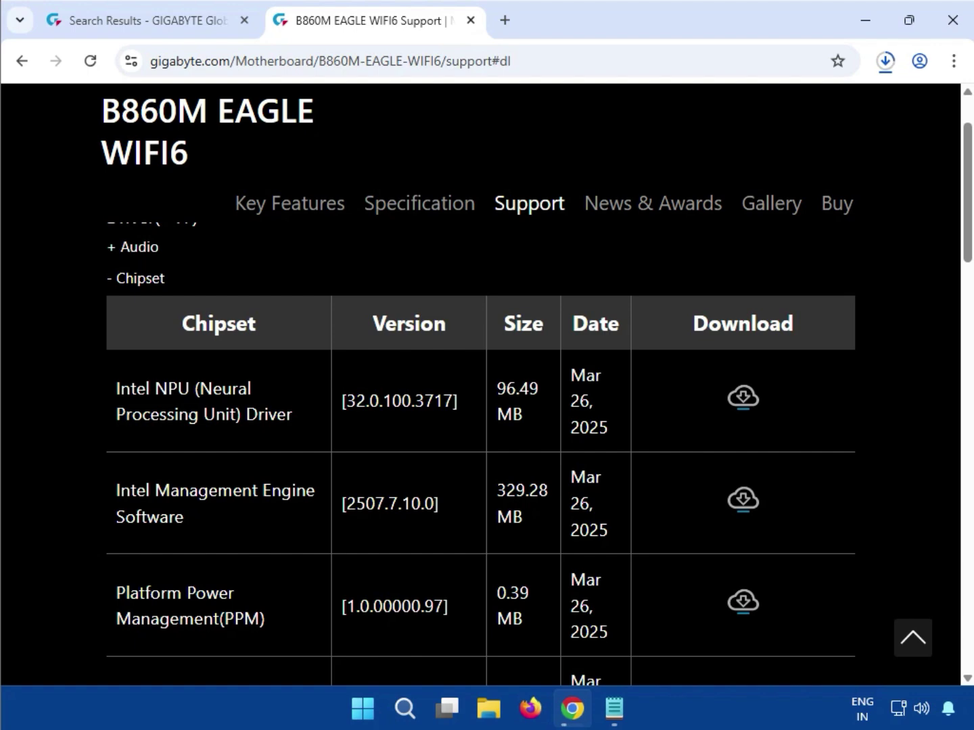
click(913, 637)
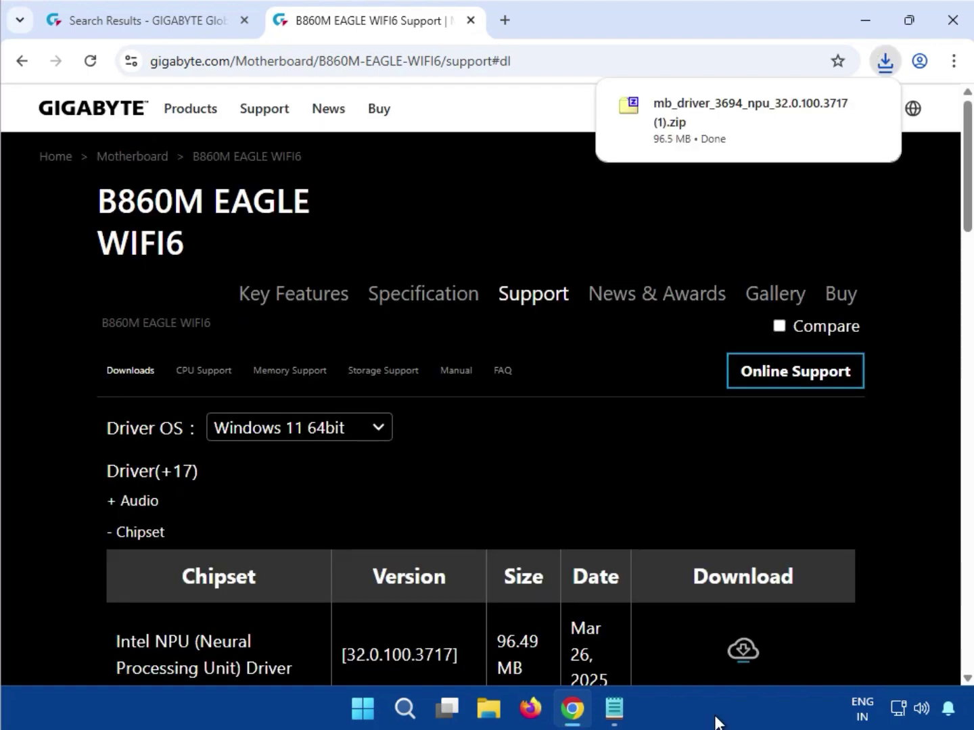
- Install the Intel NPU driver from the downloaded archive, allowing it to make changes, and close the archive
click(698, 119)
double_click(320, 440)
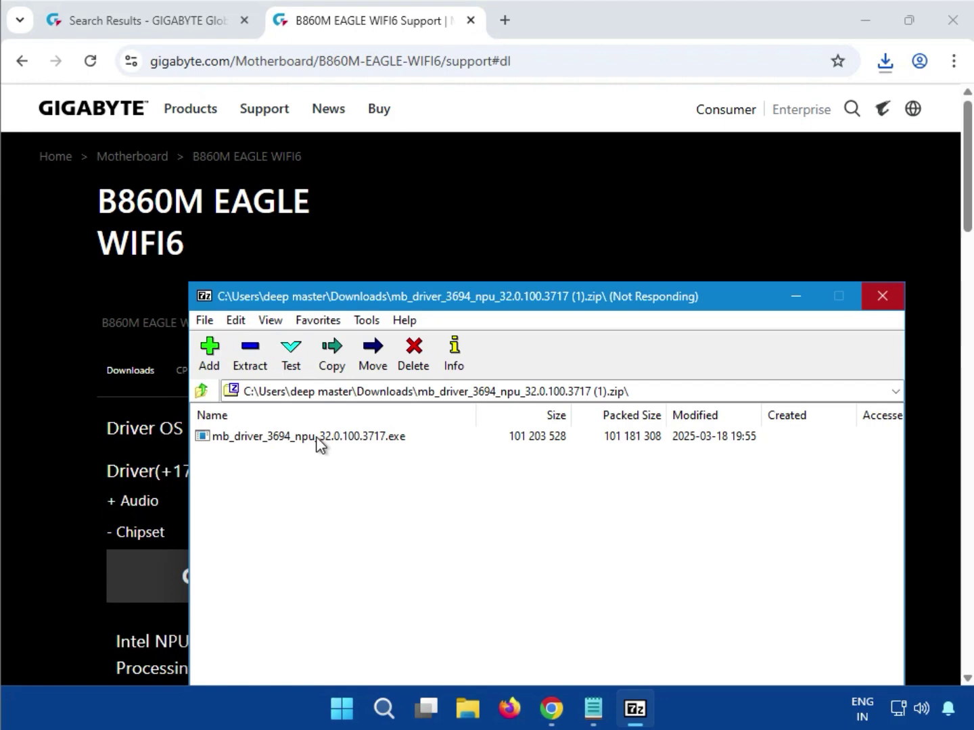
click(319, 437)
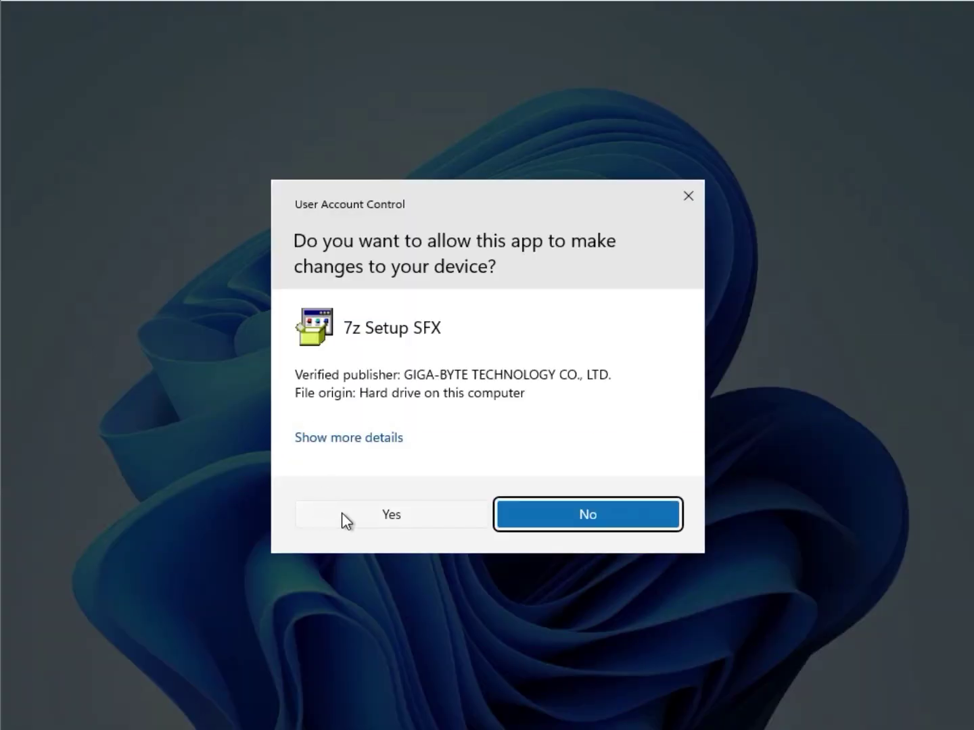
click(344, 515)
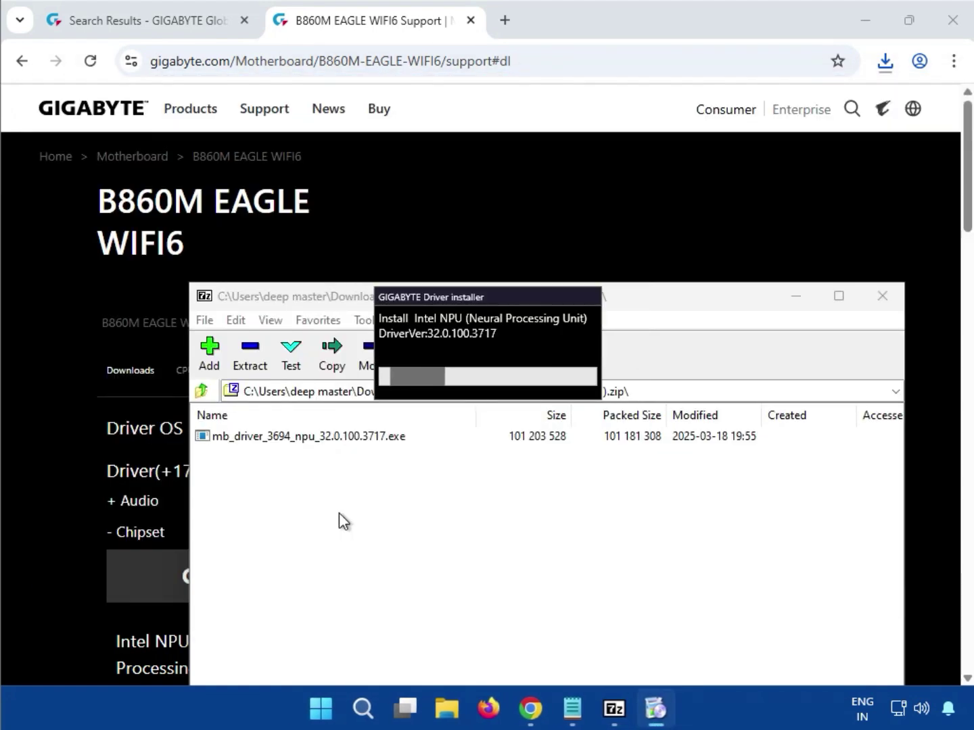
mouse_move(679, 728)
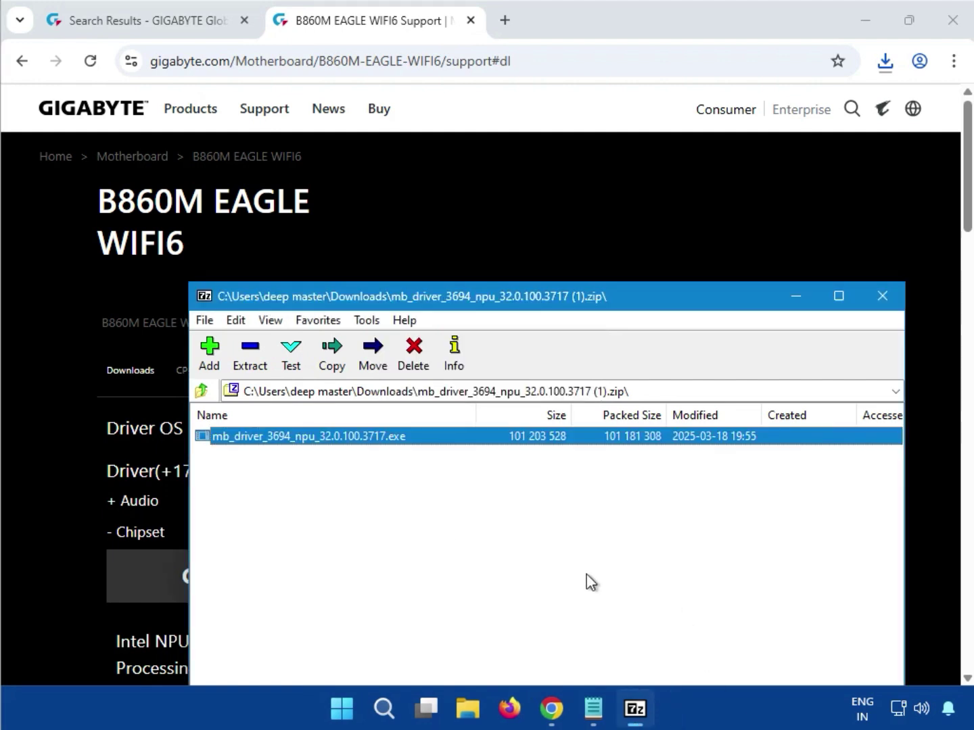
click(885, 304)
- Expand the LAN drivers and find the Realtek LAN Driver, version 11.24.0318.2025
scroll(894, 528, down, 10)
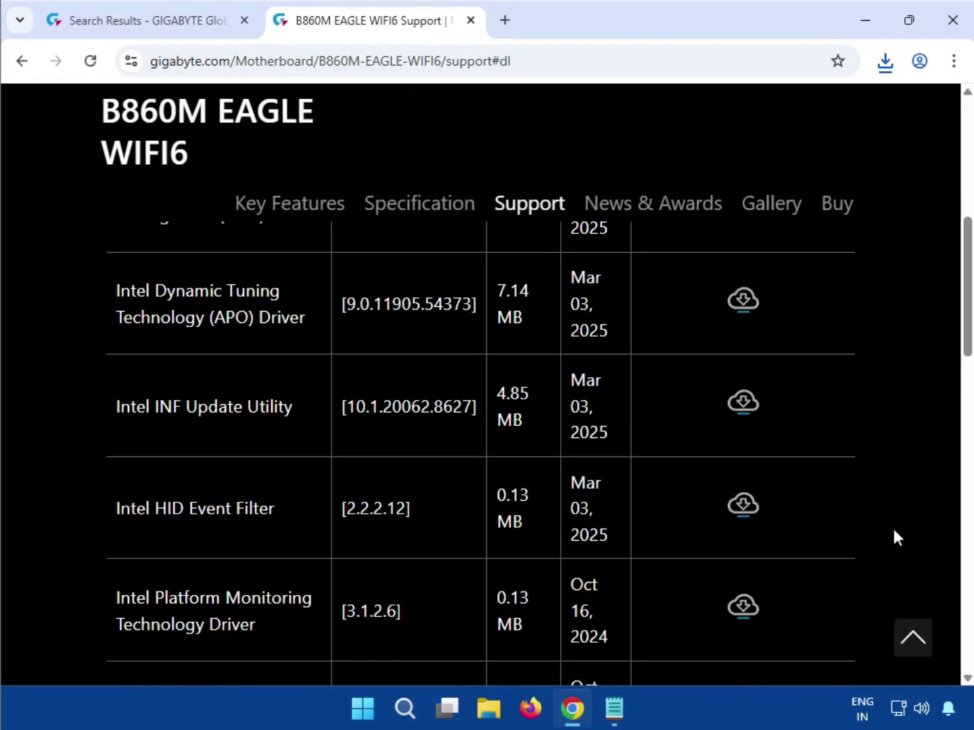
scroll(893, 534, down, 5)
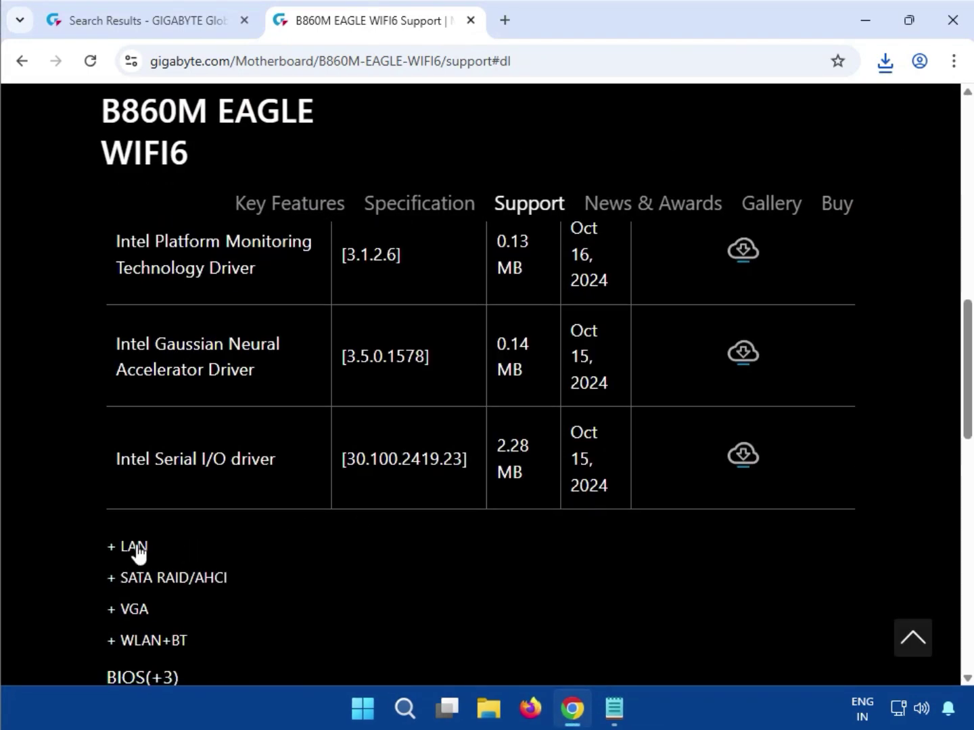
click(137, 549)
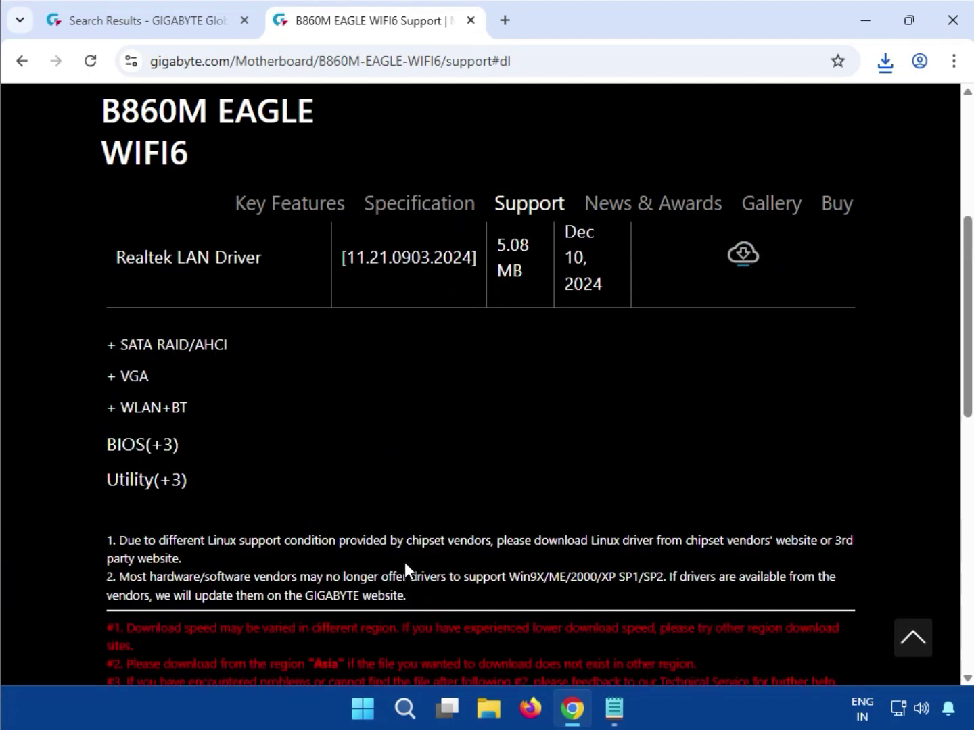
scroll(405, 562, up, 4)
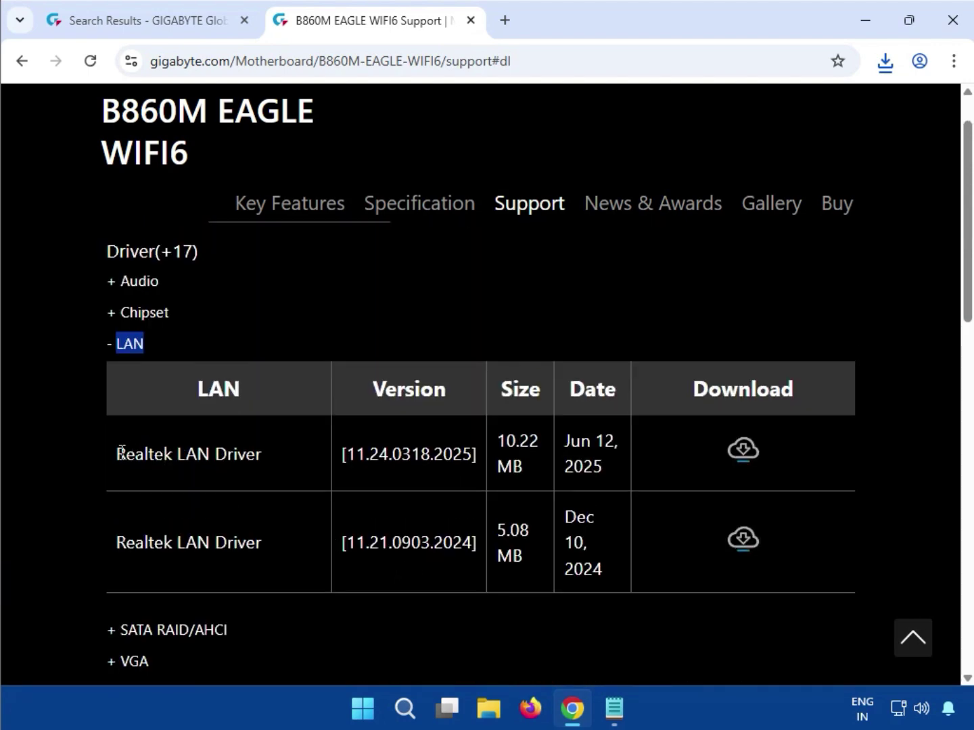
drag(119, 453, 263, 454)
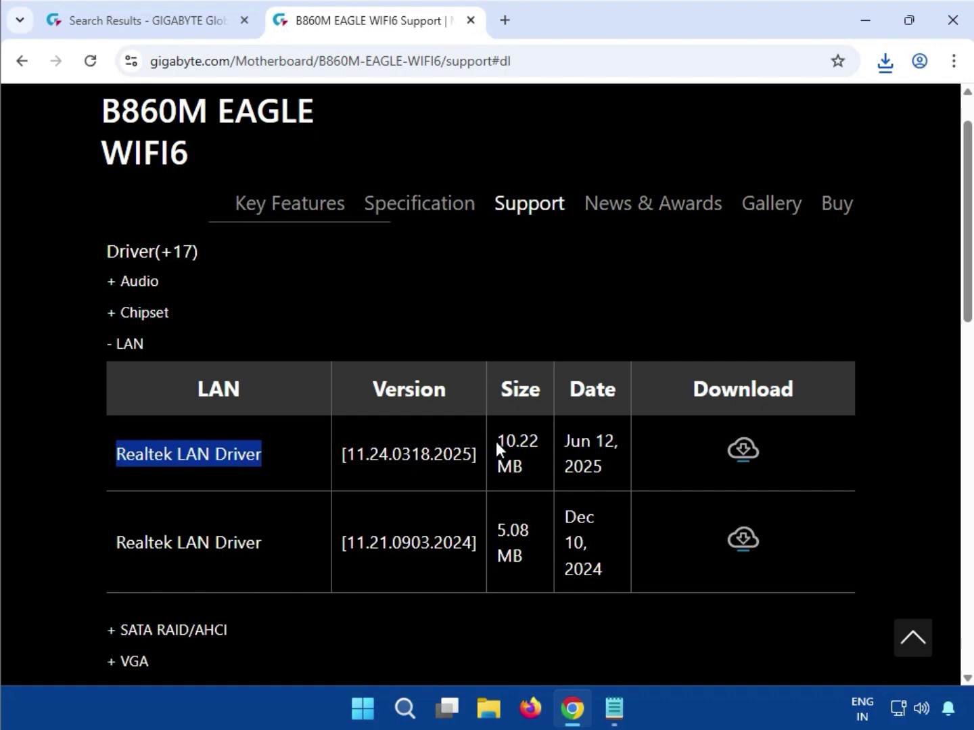
drag(496, 441, 527, 470)
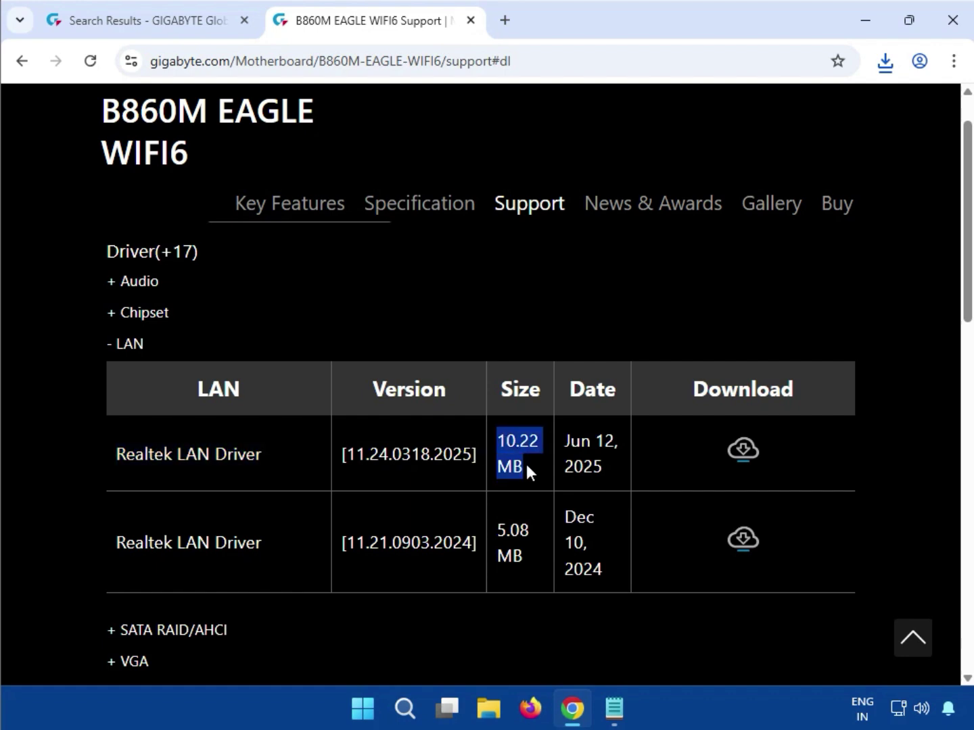
click(752, 615)
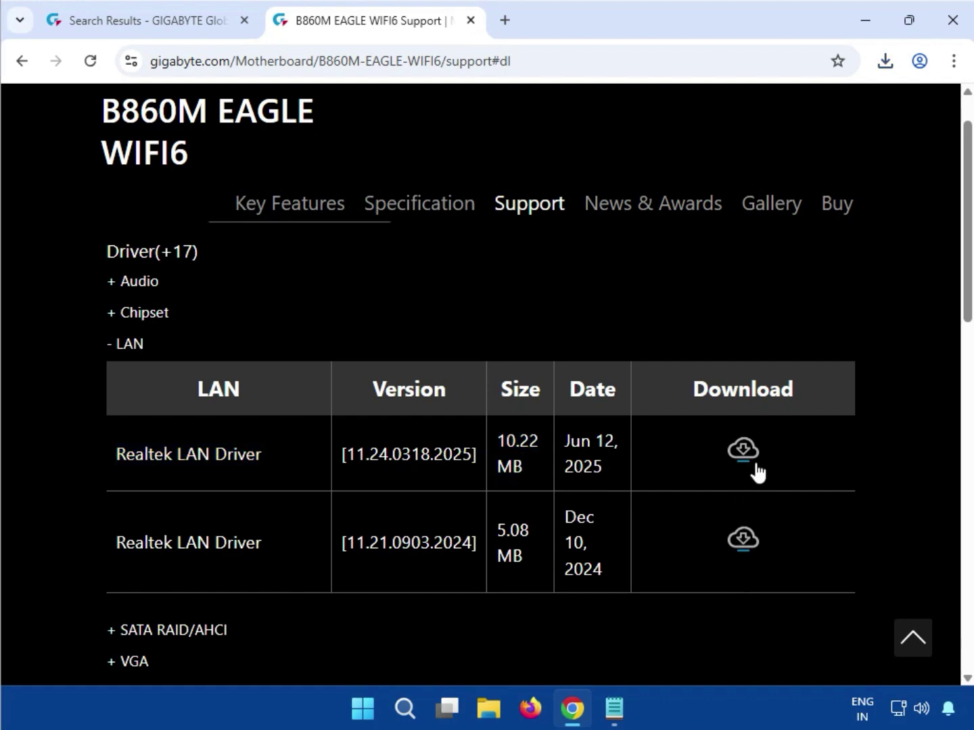
- Open the earlier downloaded mb_driver_654_w11_11.24.0318.2025 (1).zip from the recent download history
click(877, 72)
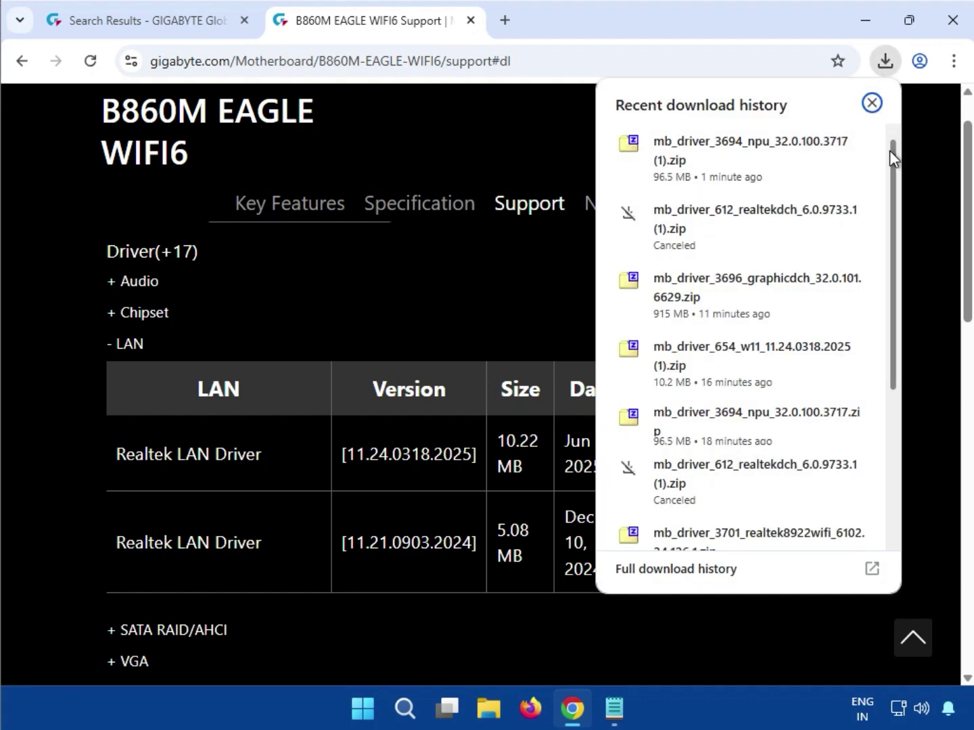
drag(891, 159, 866, 269)
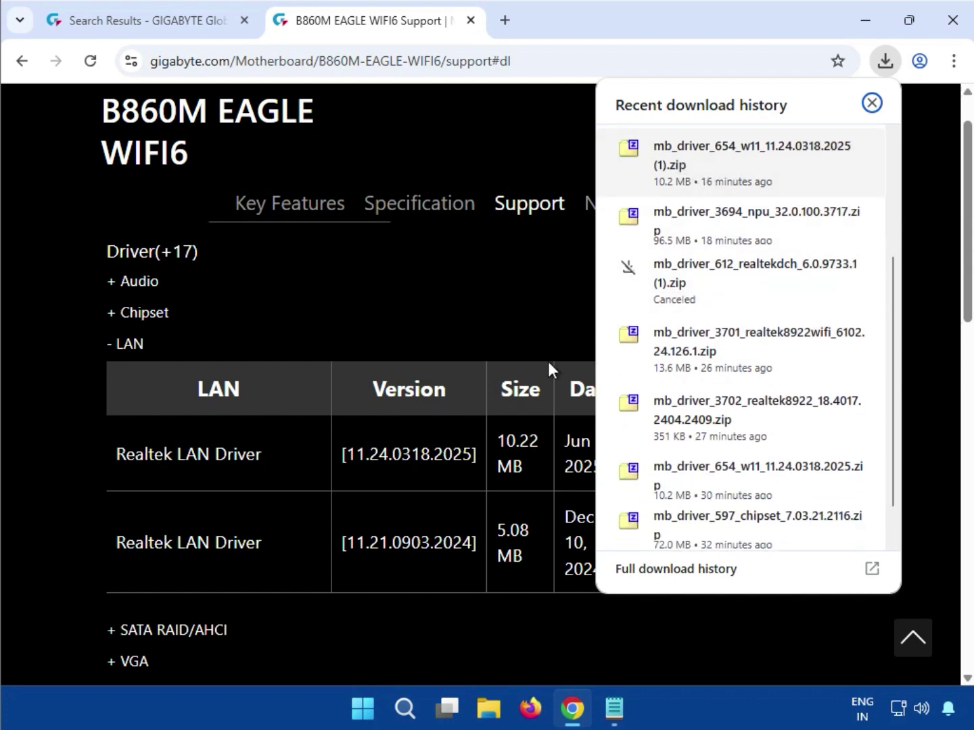
click(684, 161)
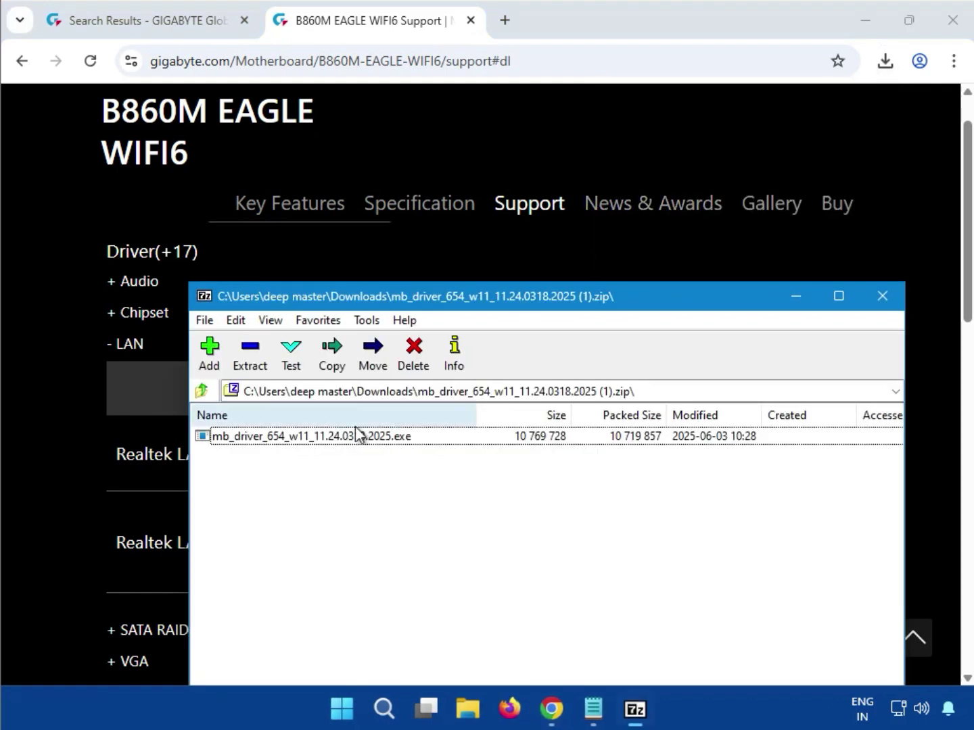
- Install the Realtek LAN driver from the open archive, allowing it to make changes, and close the archive
click(330, 435)
double_click(330, 436)
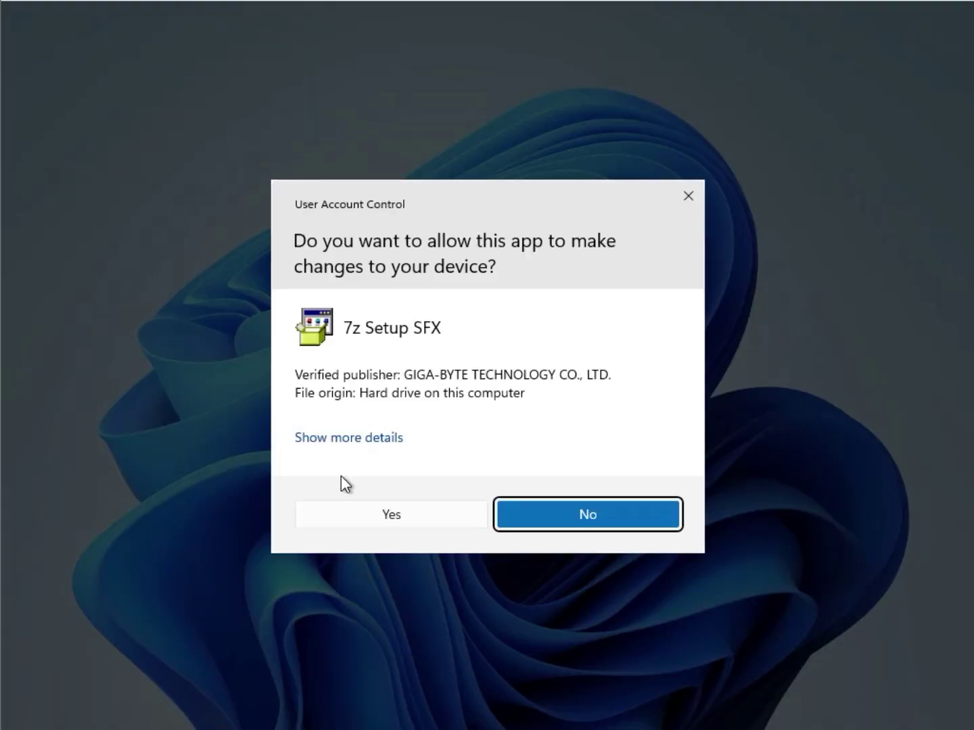
click(348, 514)
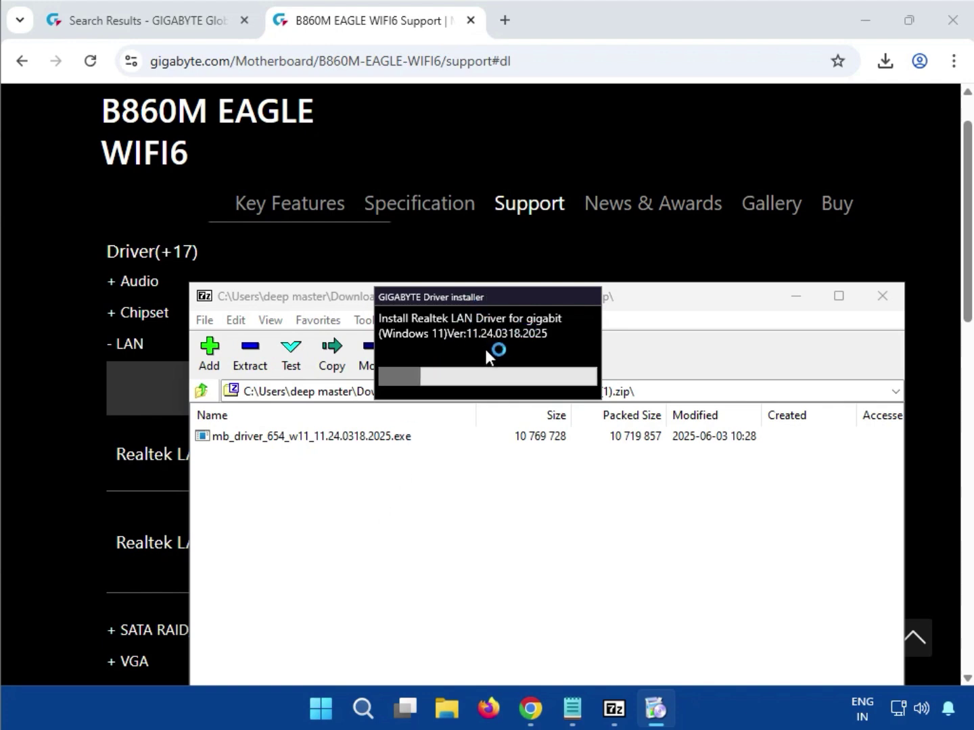
mouse_move(689, 728)
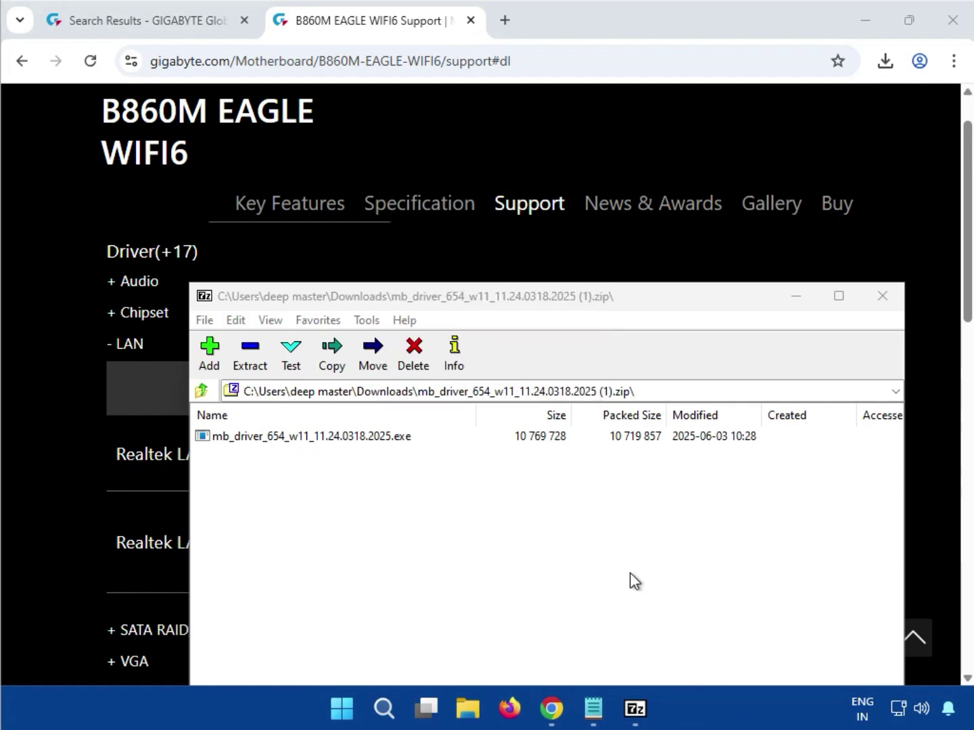
click(881, 296)
- Expand the VGA drivers, find the Intel VGA Driver, and open the earlier downloaded mb_driver_3696_graphicdch_32.0.101.6629.zip
scroll(910, 368, down, 1)
scroll(909, 370, down, 2)
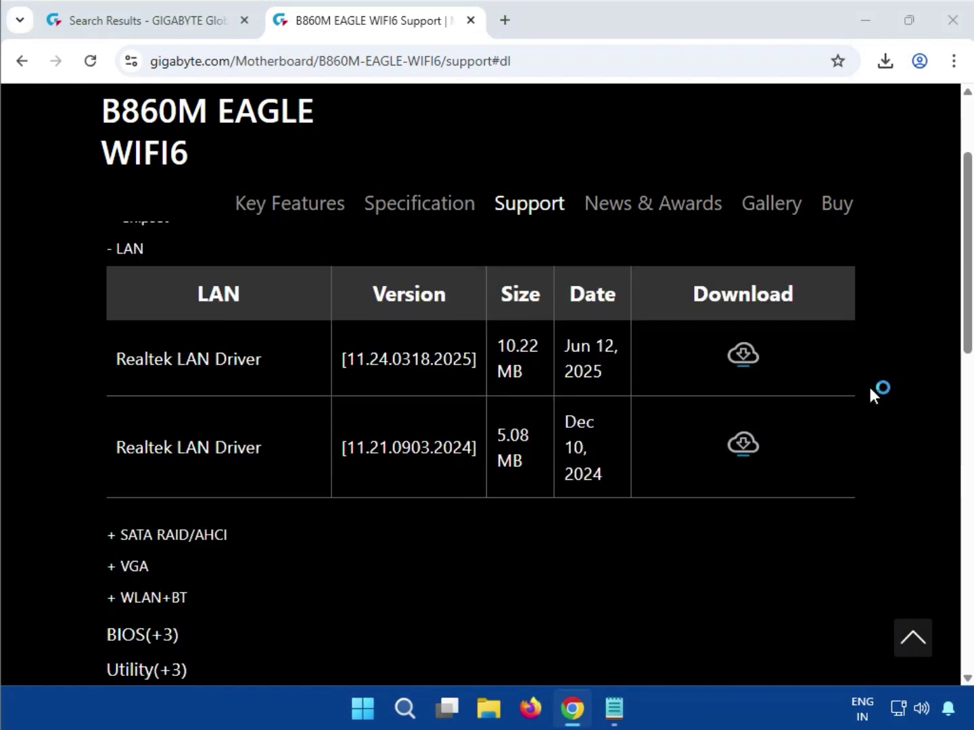
click(115, 472)
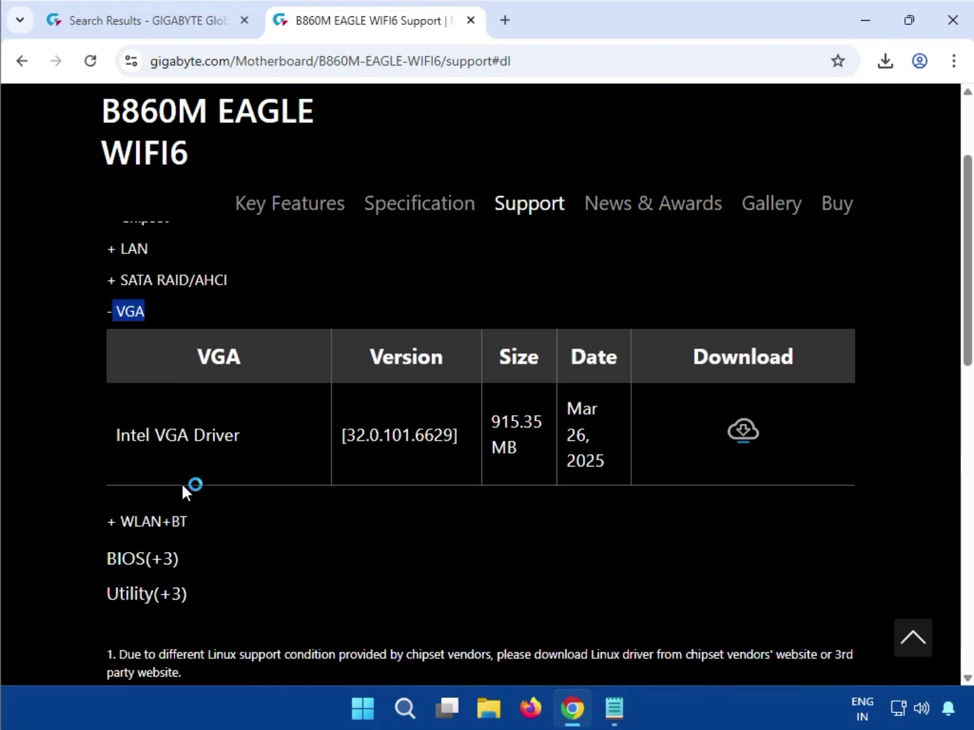
drag(116, 440, 242, 440)
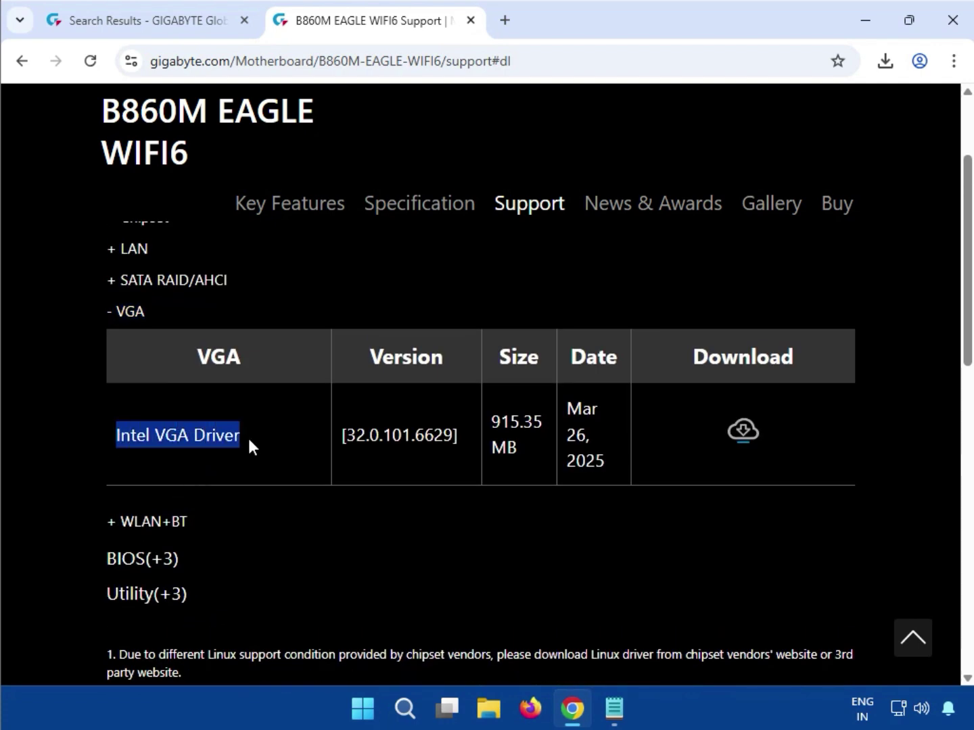
click(743, 429)
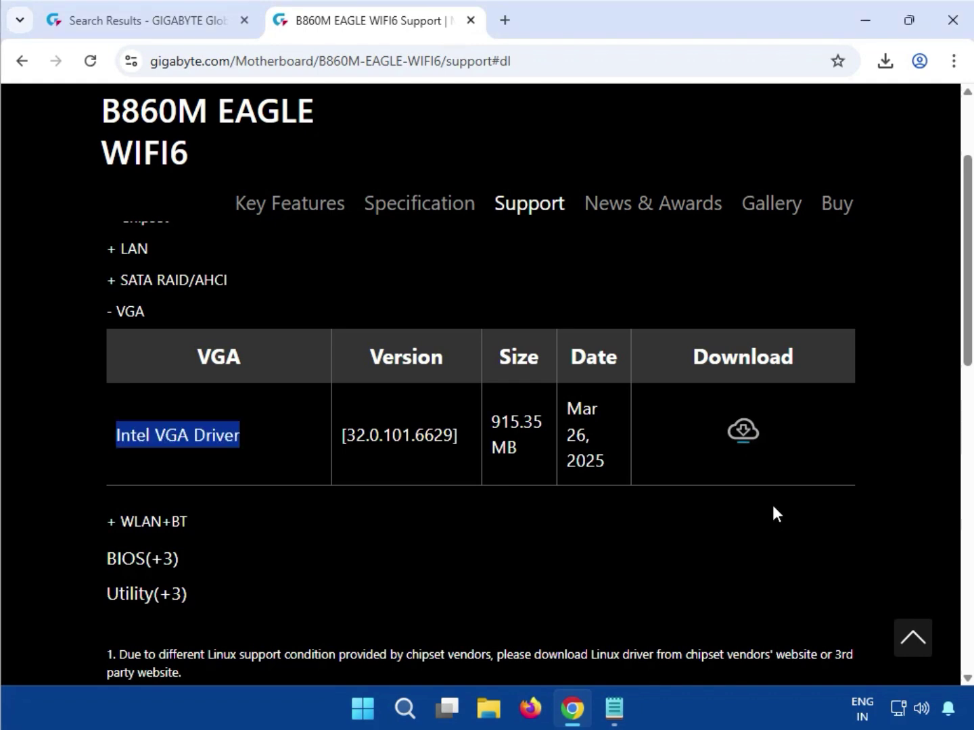
click(883, 64)
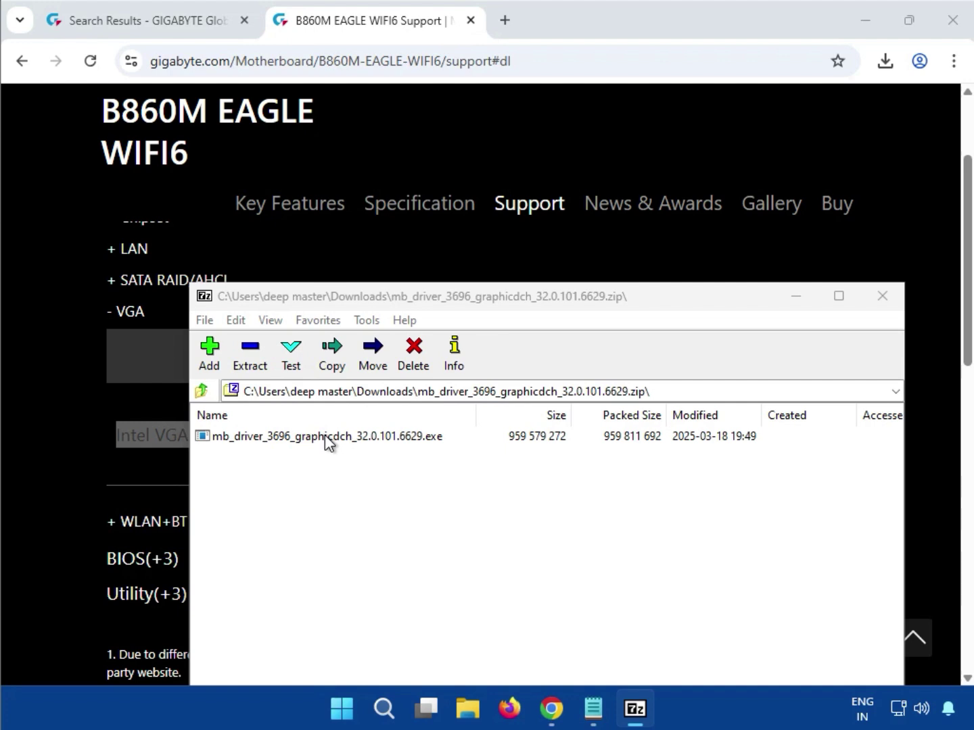
- Install the Intel VGA driver from the open archive, allowing it to make changes, and close the archive
double_click(325, 435)
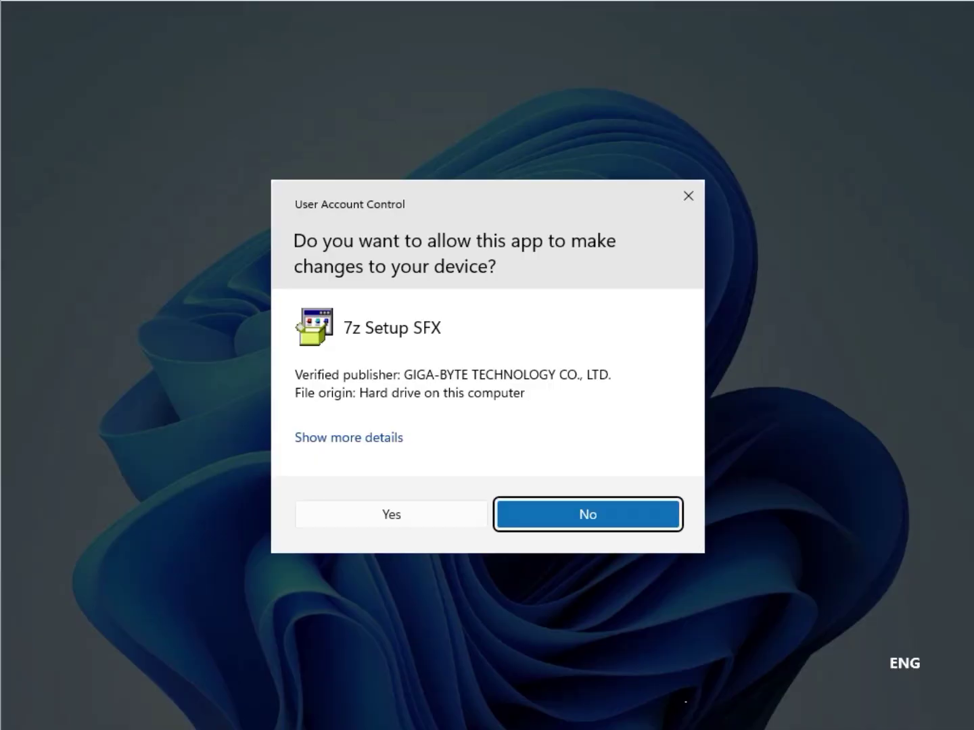
click(380, 501)
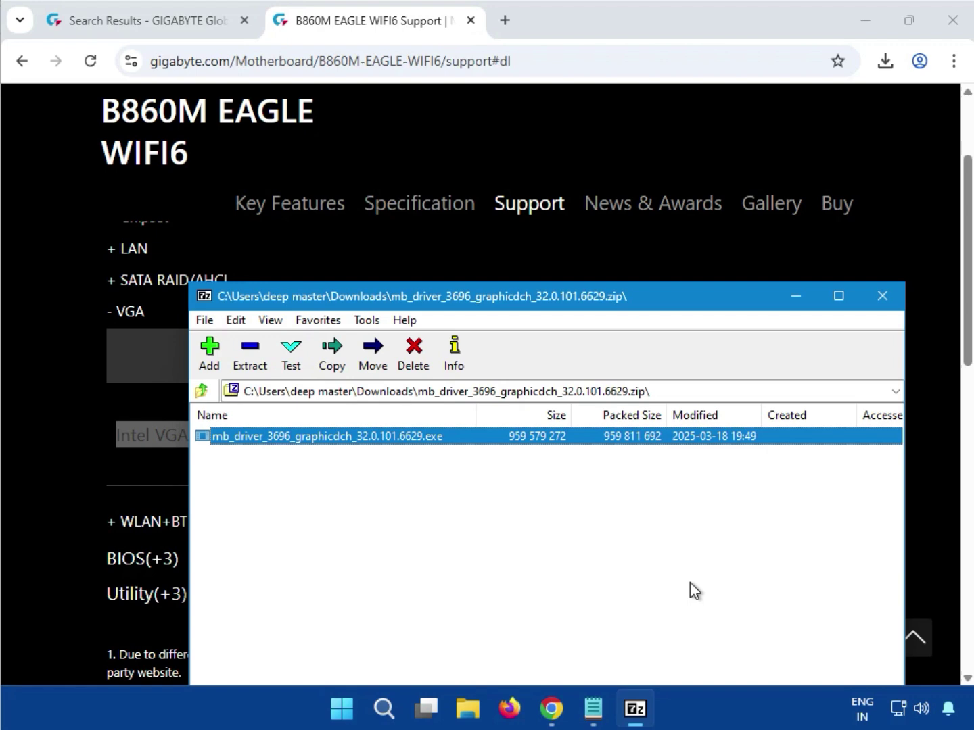
click(874, 306)
click(823, 528)
- Expand the WLAN+BT drivers and download the Realtek 8851 Bluetooth driver, version 18.4021.2412.2701
scroll(389, 510, down, 1)
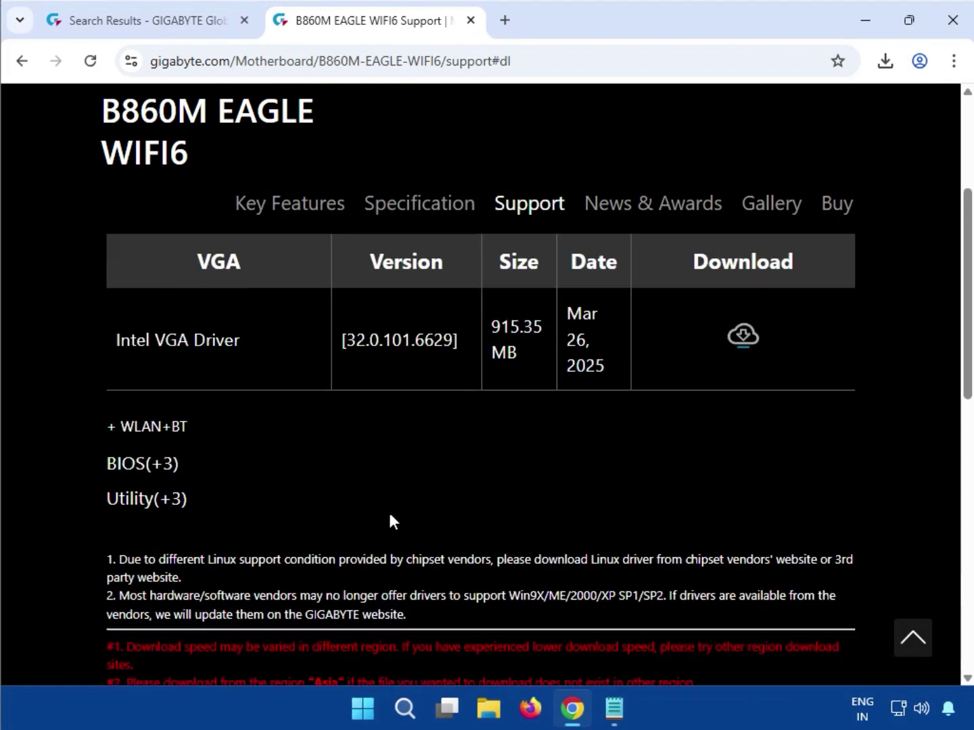
double_click(179, 428)
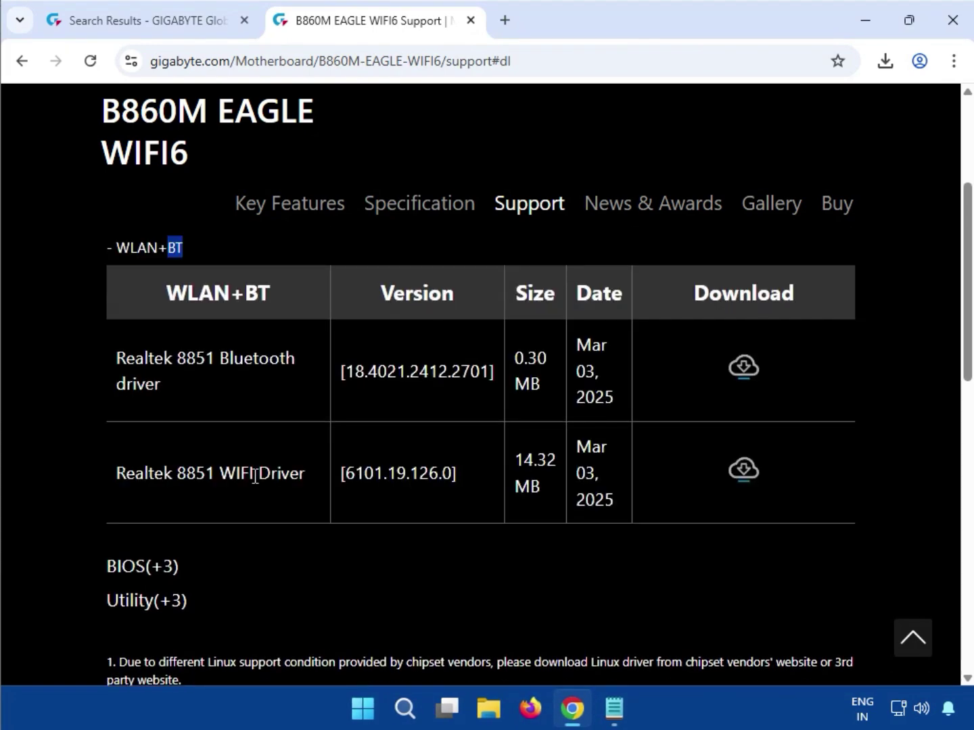
drag(220, 359, 262, 384)
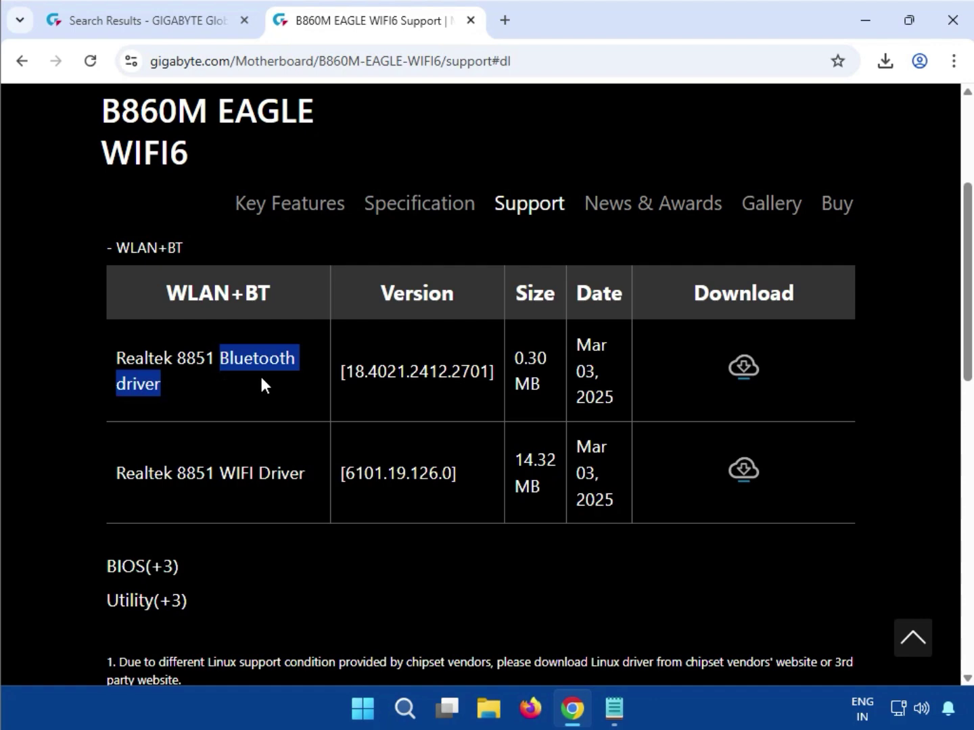
click(761, 374)
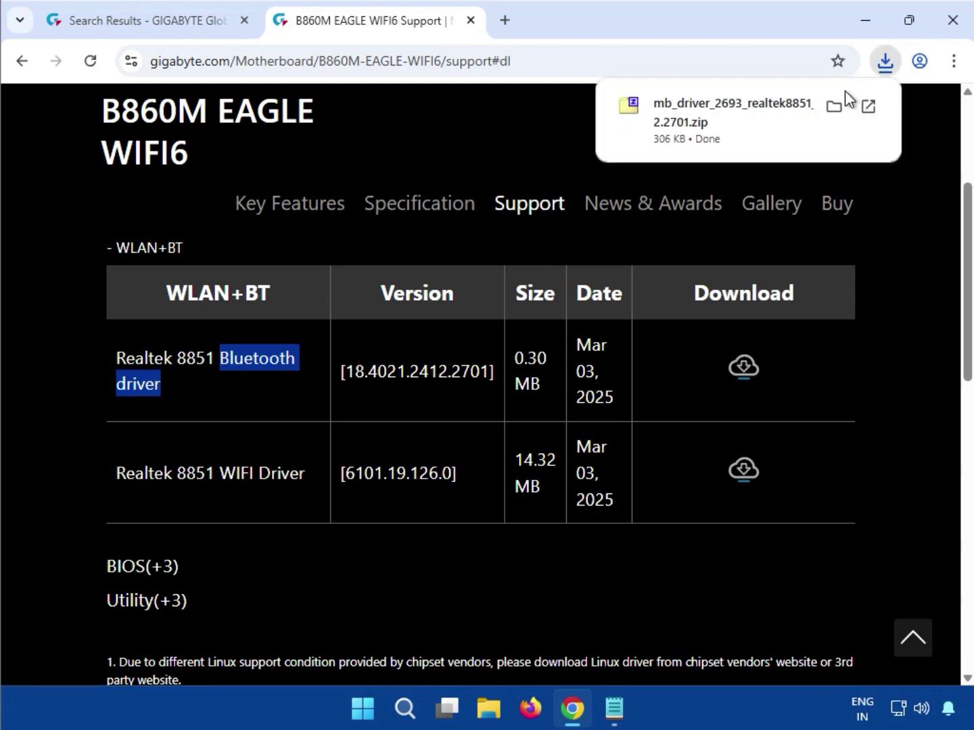
- Install the Realtek 8851 Bluetooth driver from the downloaded archive, allowing it to make changes, and close the archive
click(708, 128)
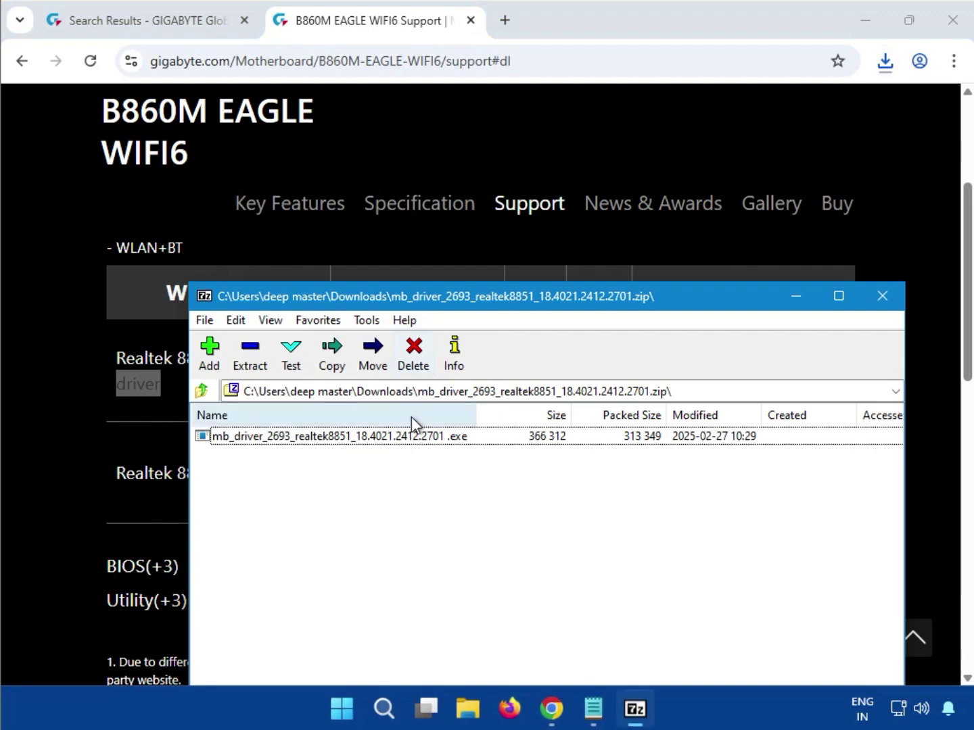
double_click(402, 438)
click(402, 437)
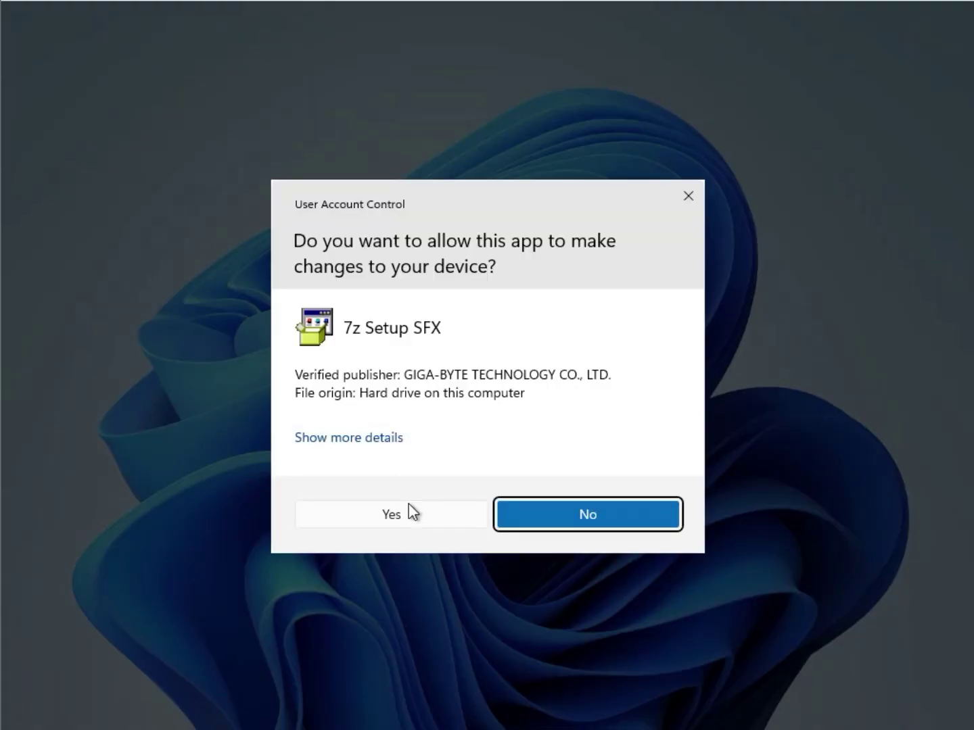
click(410, 518)
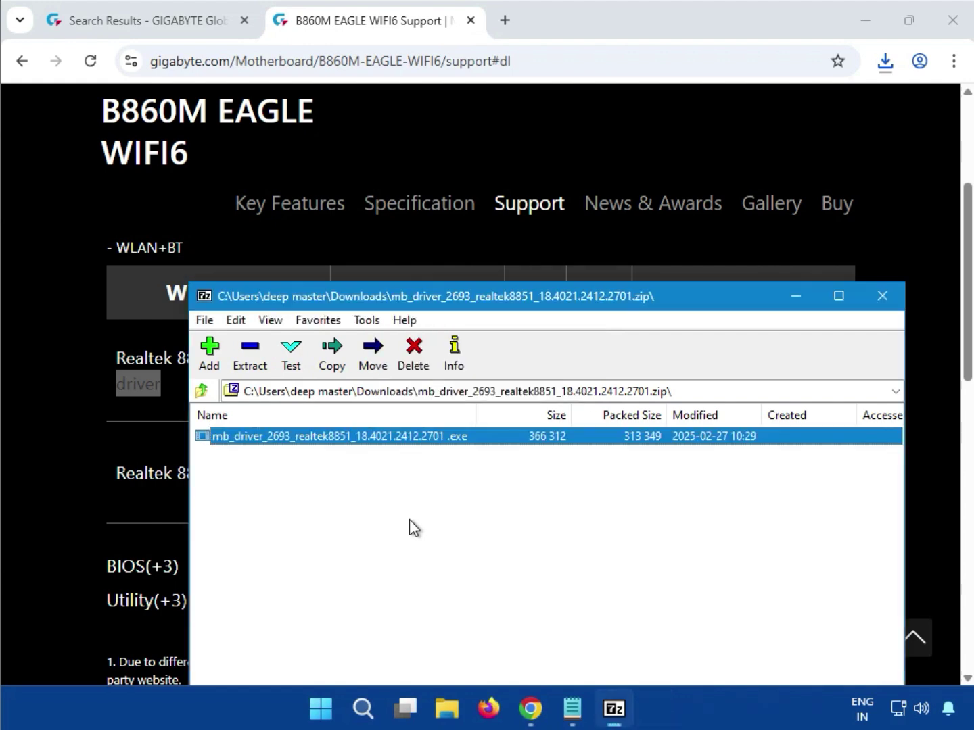
click(878, 308)
- Download the Realtek 8851 WIFI Driver, version 6101.19.126.0, from the WLAN+BT drivers
scroll(893, 298, up, 2)
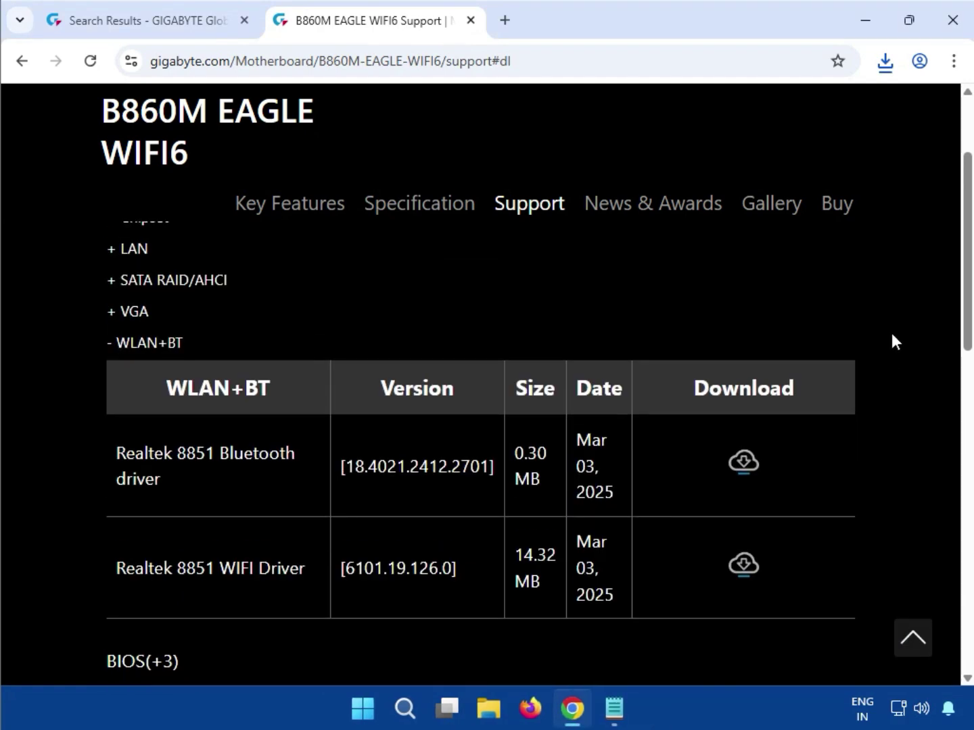
drag(118, 343, 156, 343)
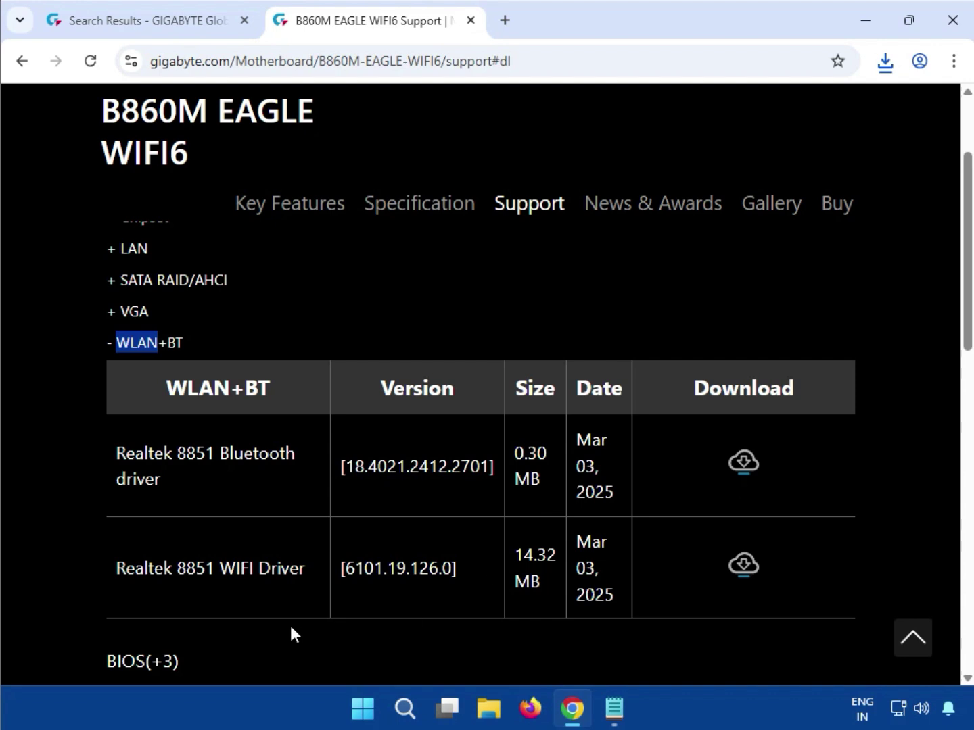
drag(228, 568, 340, 551)
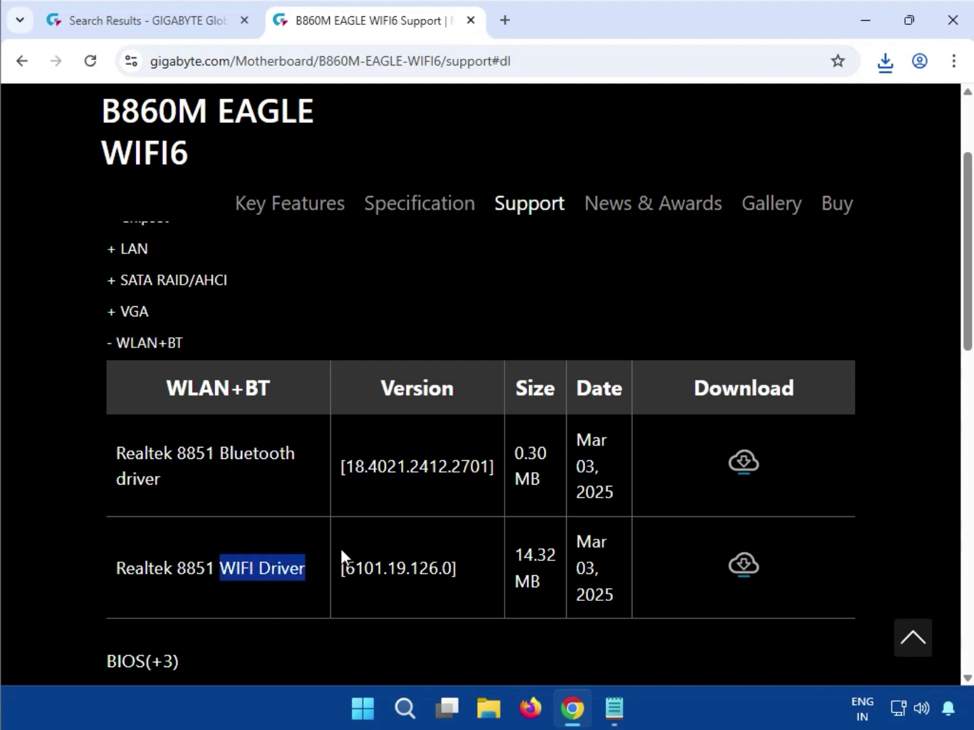
click(741, 563)
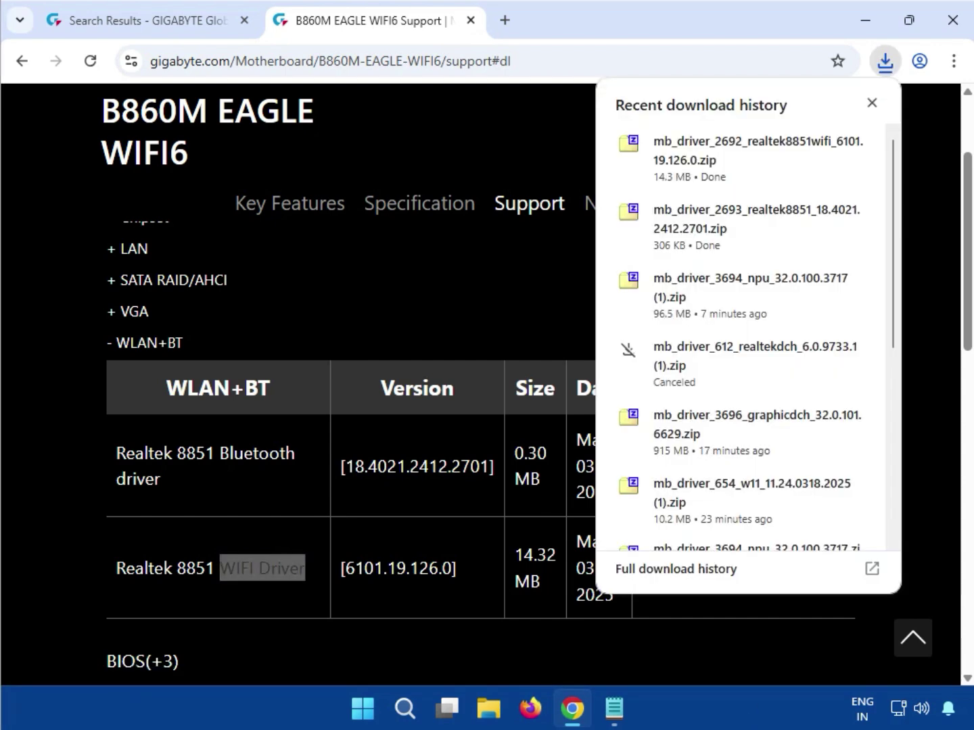
- Install the Realtek 8851 WIFI driver from the downloaded archive, allowing it to make changes, and close the archive
click(709, 159)
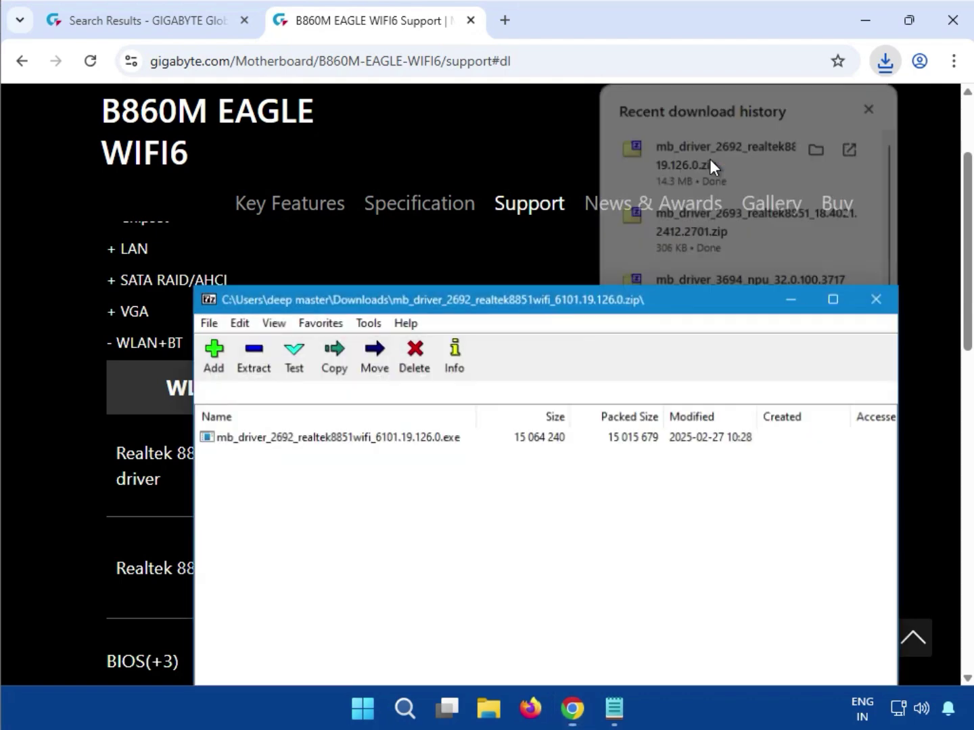
double_click(398, 440)
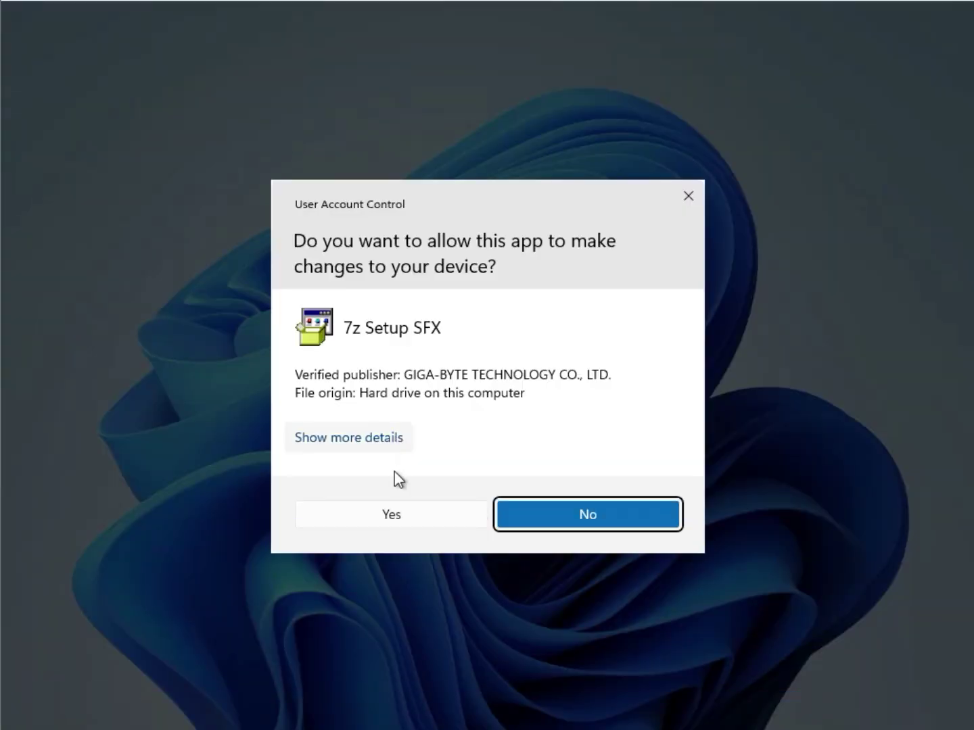
click(398, 514)
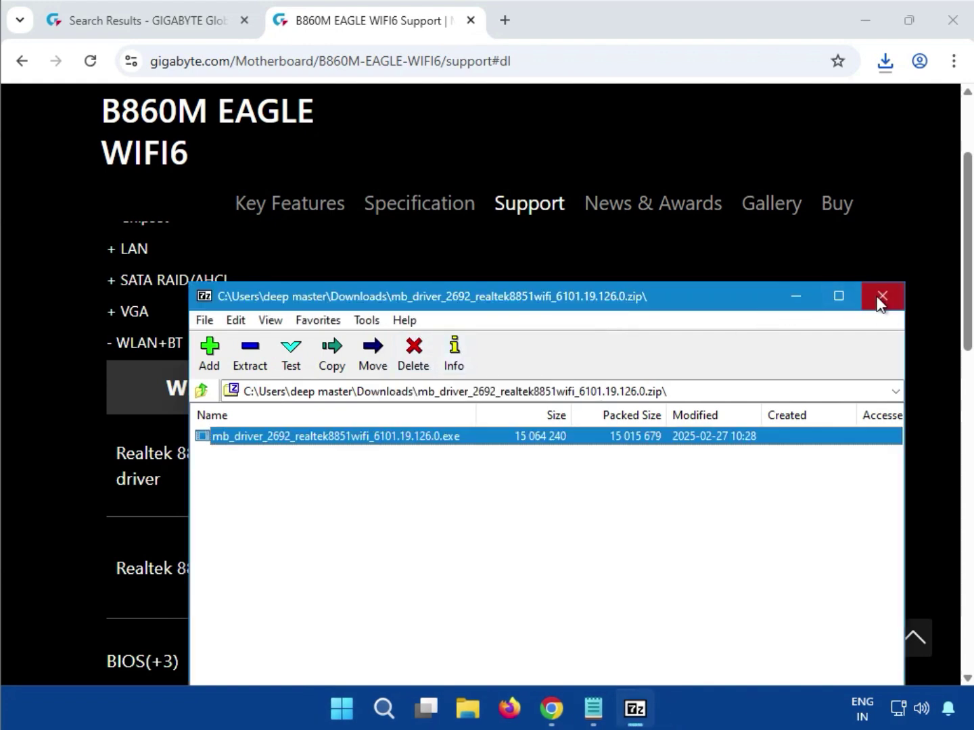
click(880, 297)
click(882, 315)
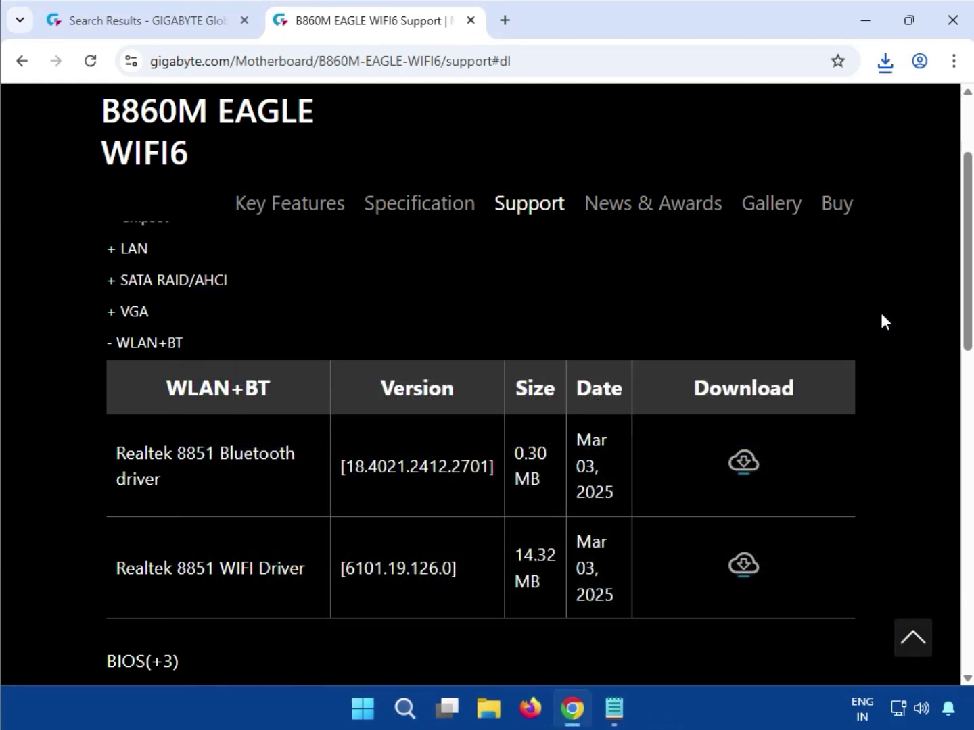